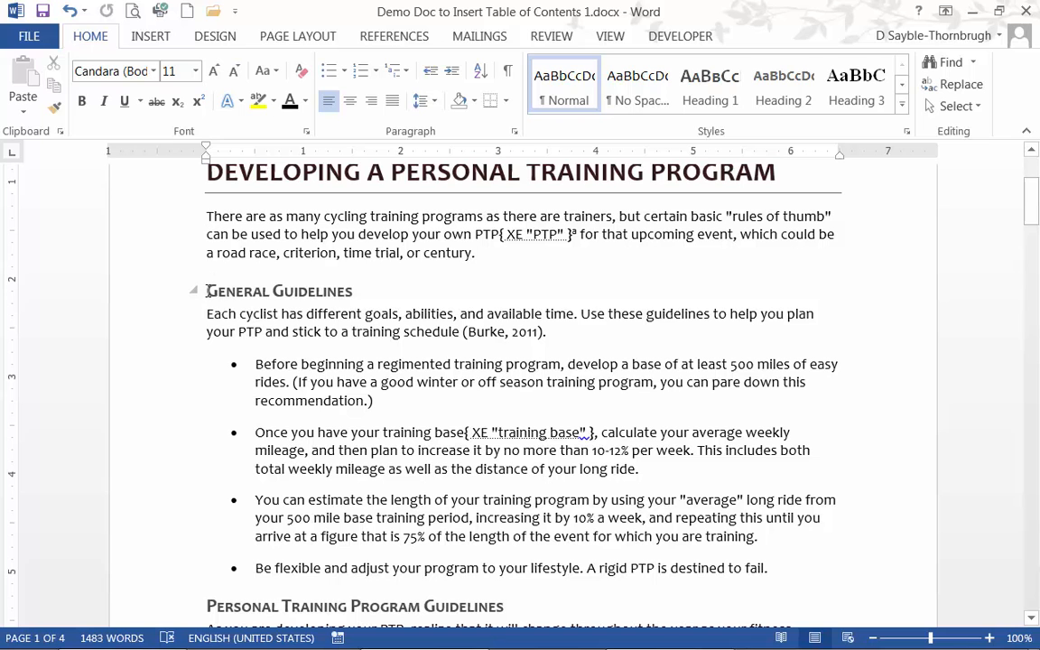
Step: Mark the "General Guidelines" heading as a current-page index entry, close the entry dialog, and hide the formatting marks
left_click_drag(207, 291, 340, 300)
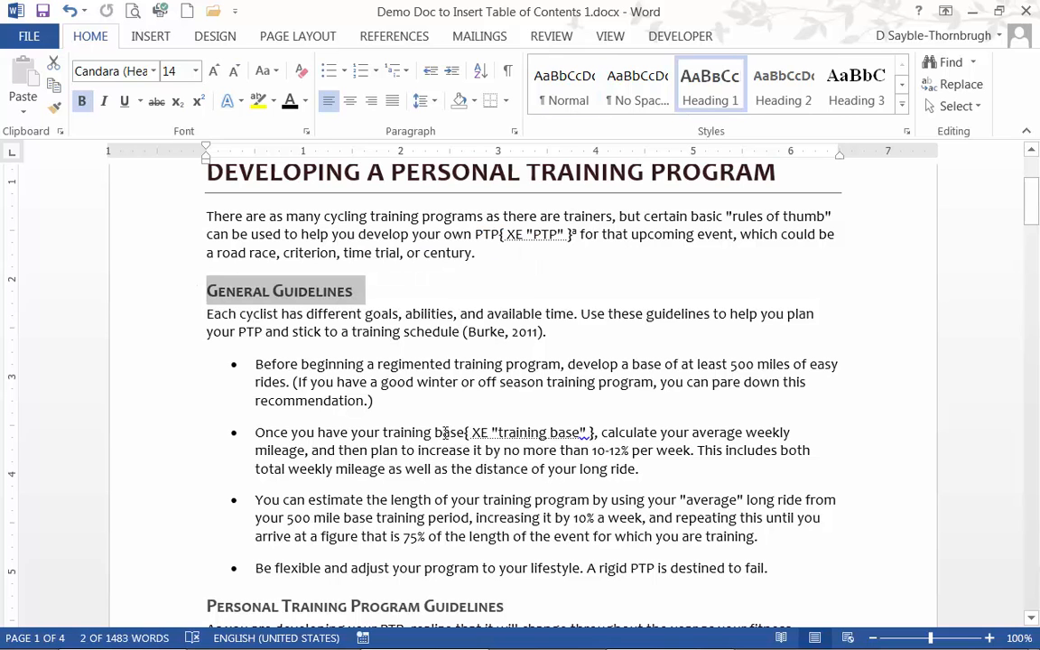
left_click(371, 291)
left_click_drag(363, 291, 210, 292)
left_click(366, 35)
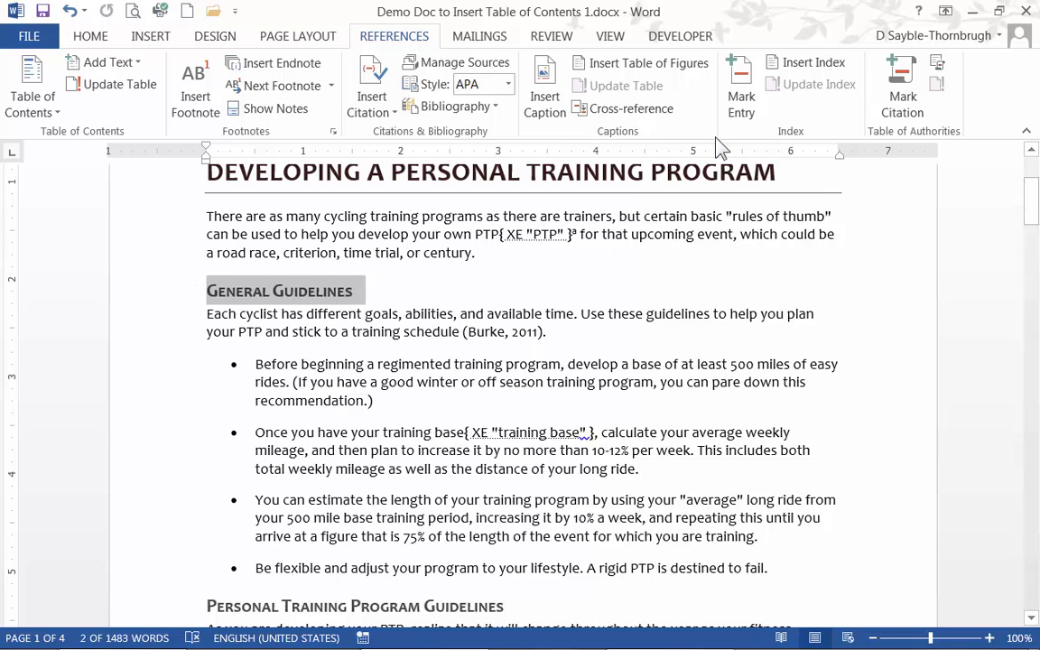
left_click(747, 103)
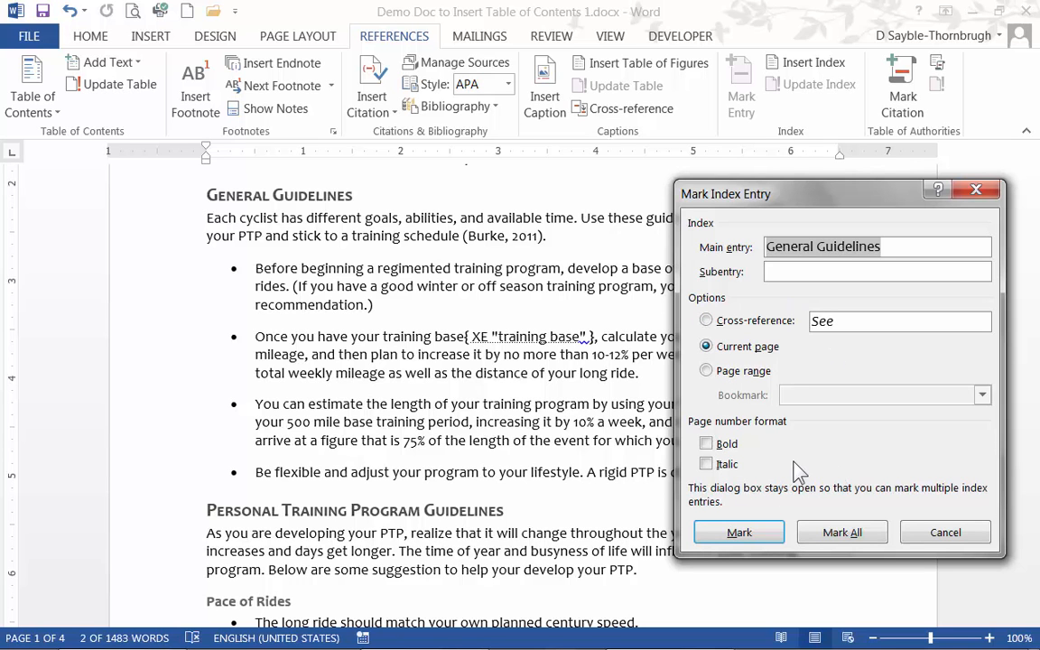
left_click(739, 534)
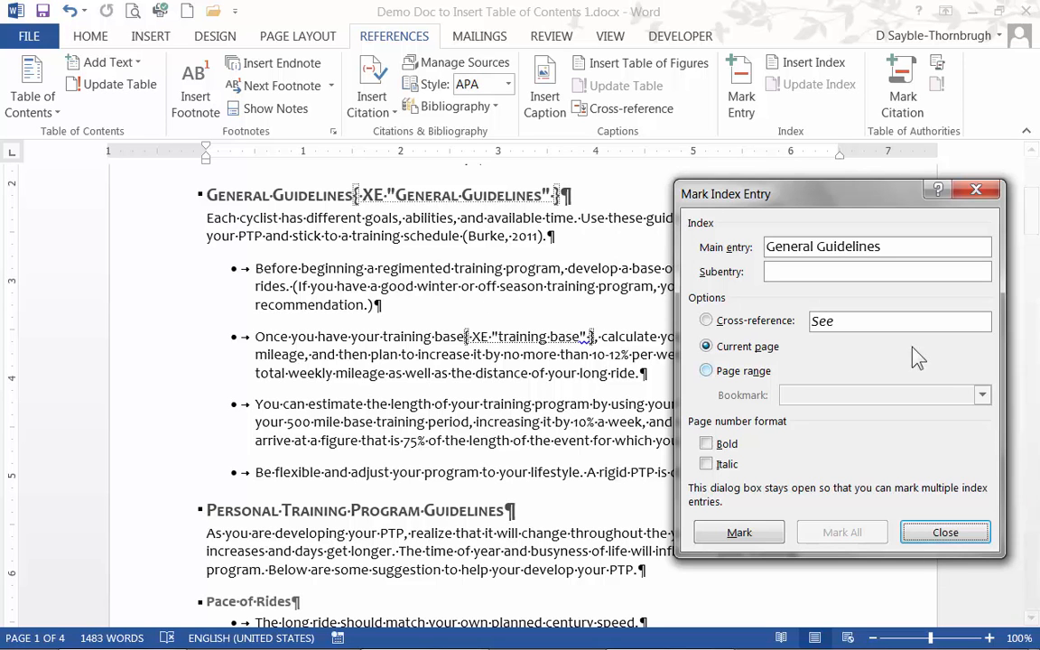
left_click(976, 190)
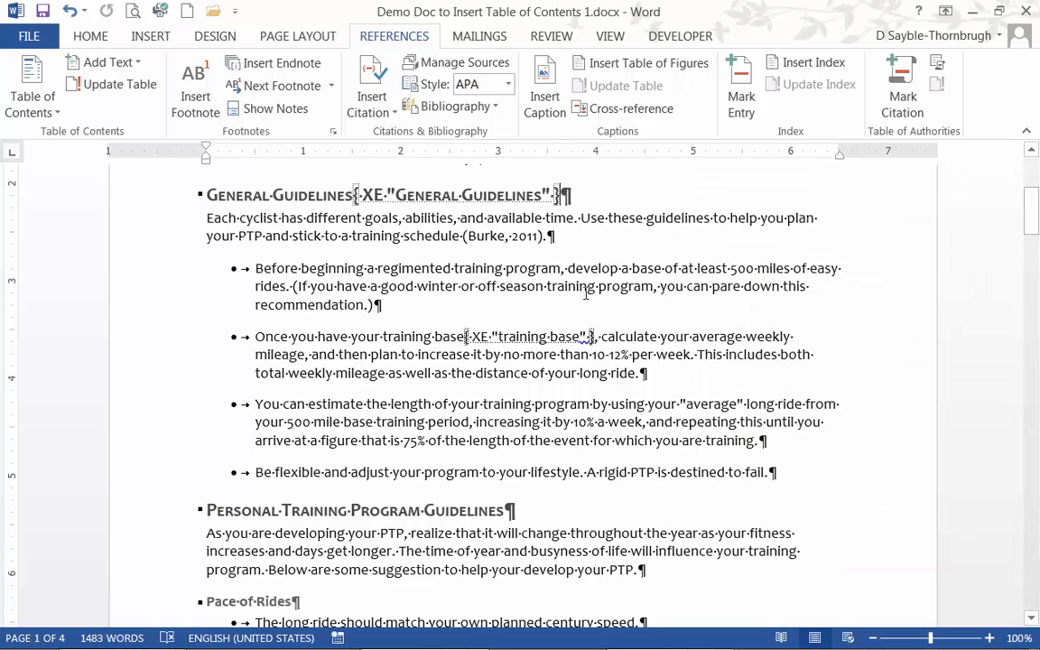
key("ctrl+shift+8")
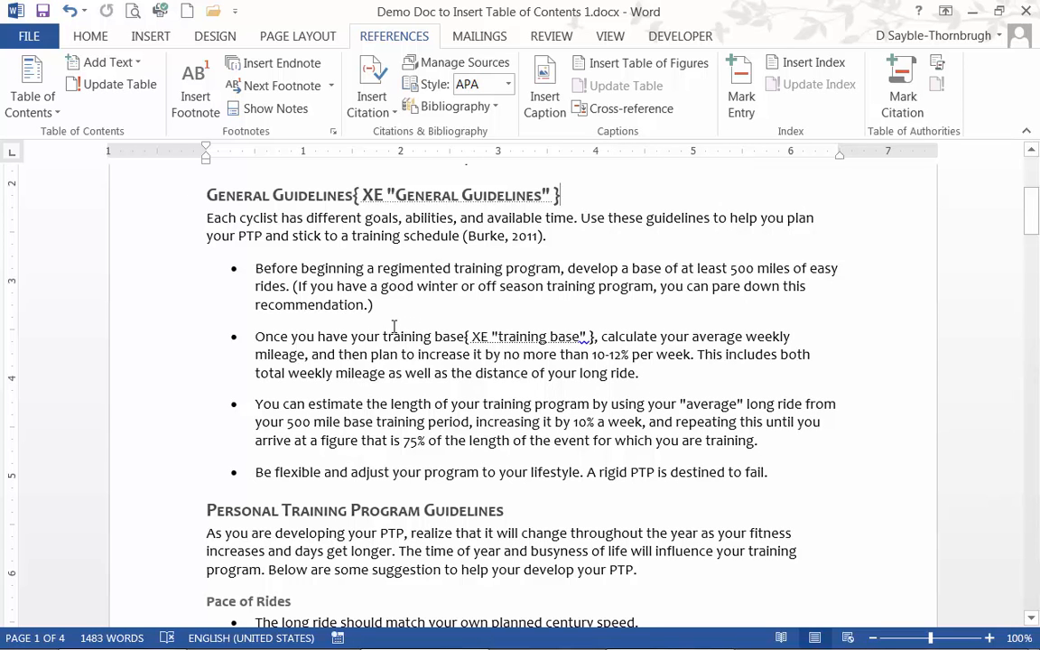
Step: Mark the "Pace of Rides" subheading as a current-page index entry, close the entry dialog, and hide the formatting marks
scroll(393, 326, "down", 5)
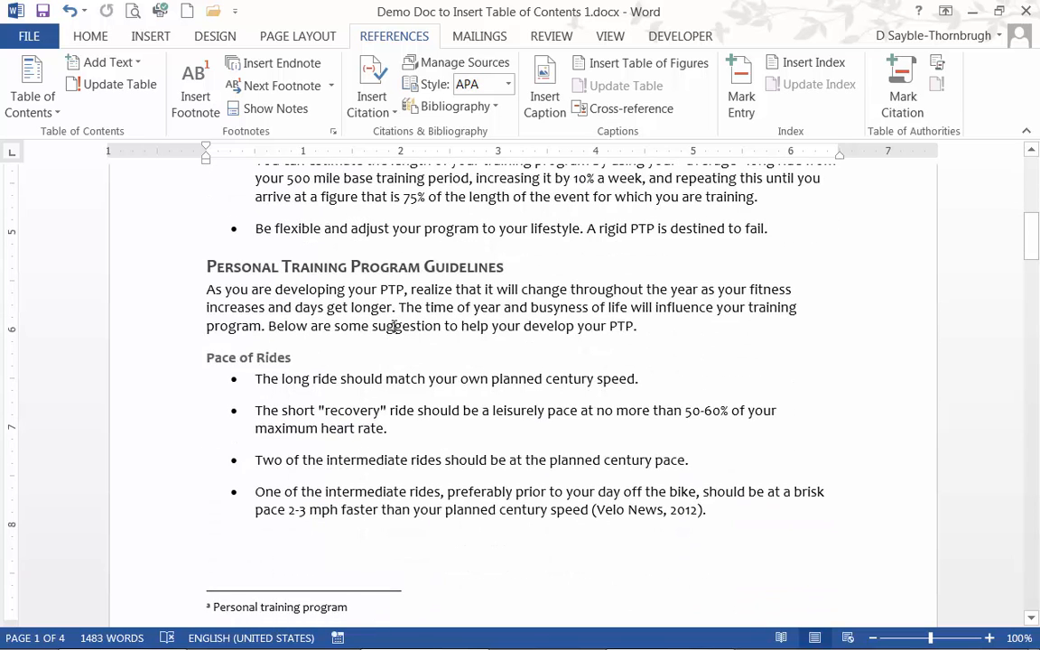
scroll(394, 326, "down", 2)
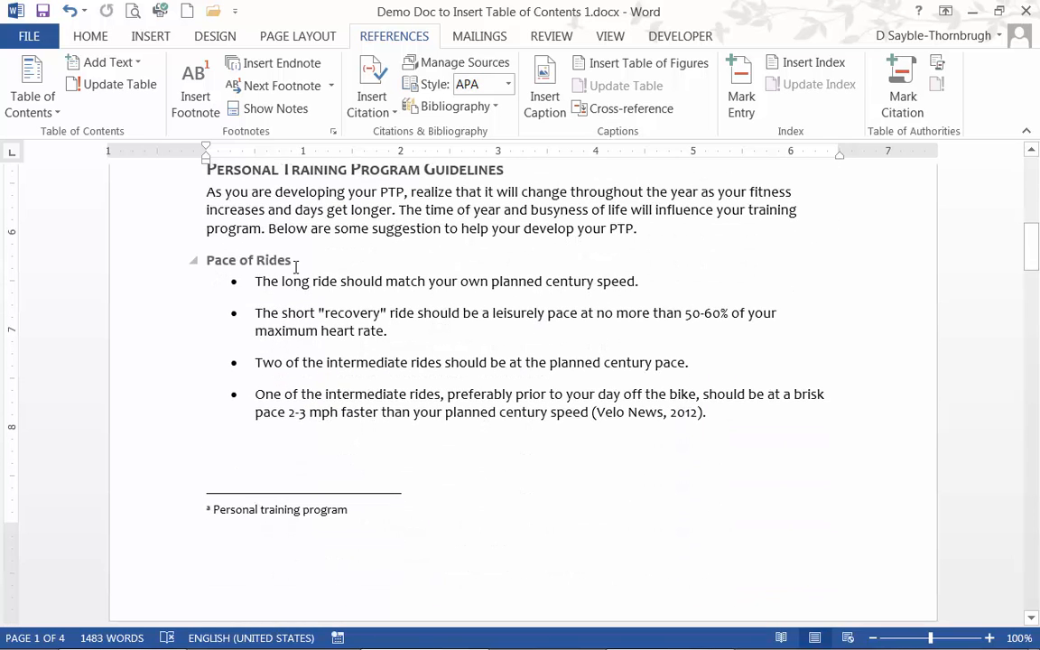
left_click_drag(267, 260, 214, 255)
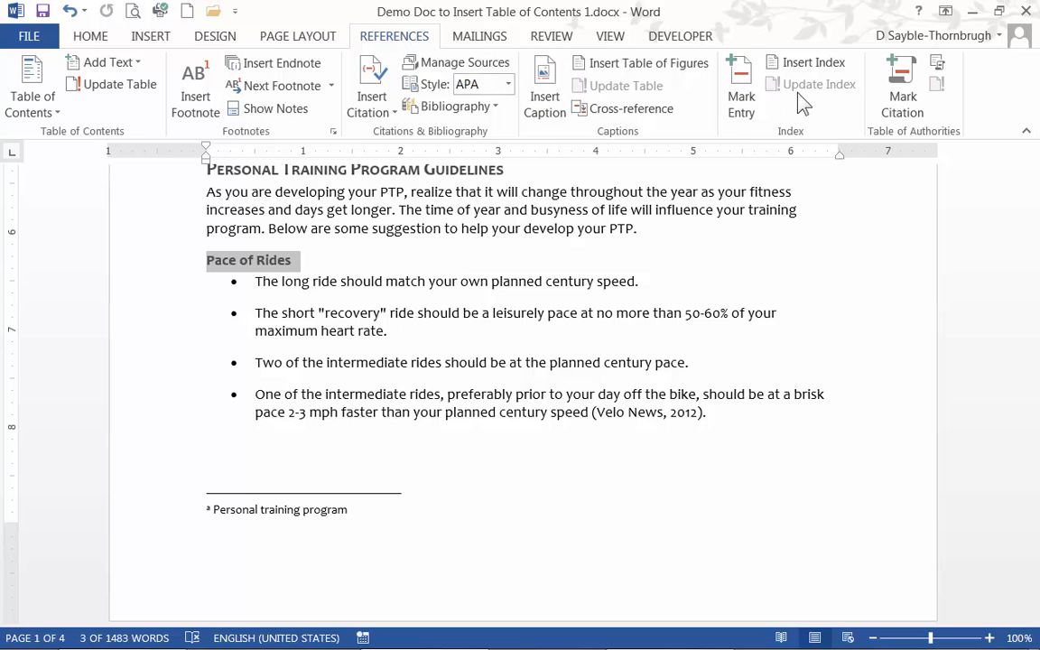
left_click(742, 101)
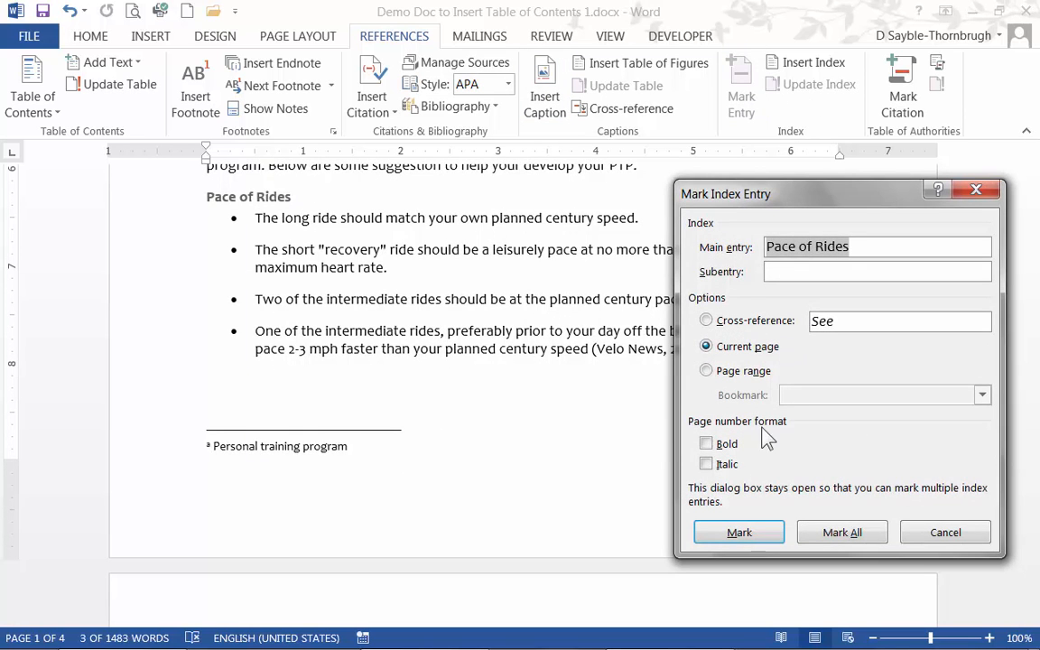
left_click(737, 534)
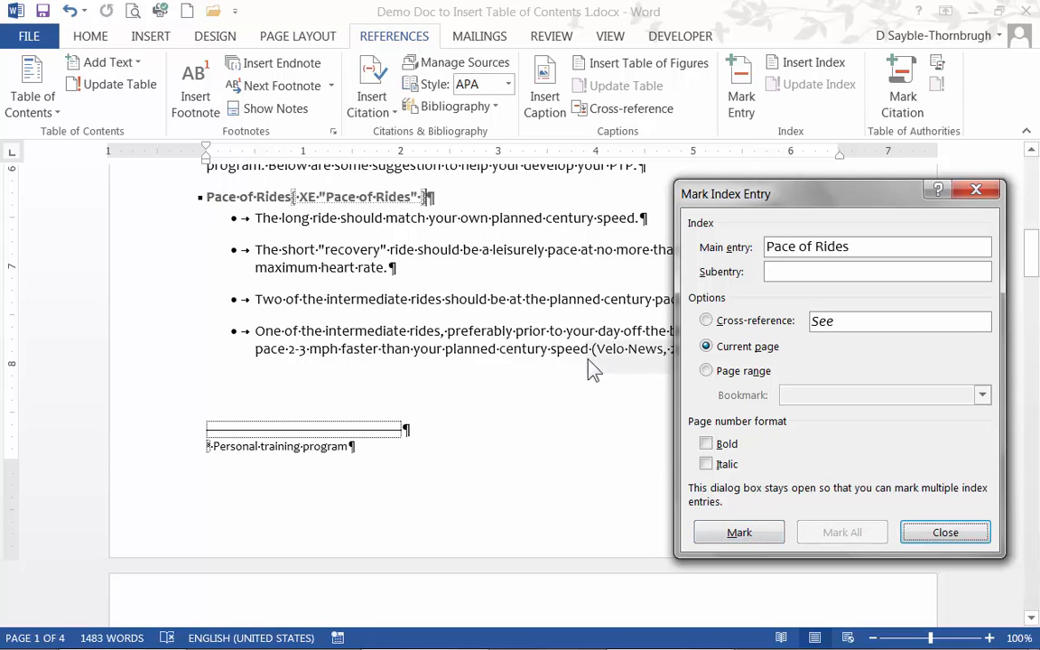
key("Escape")
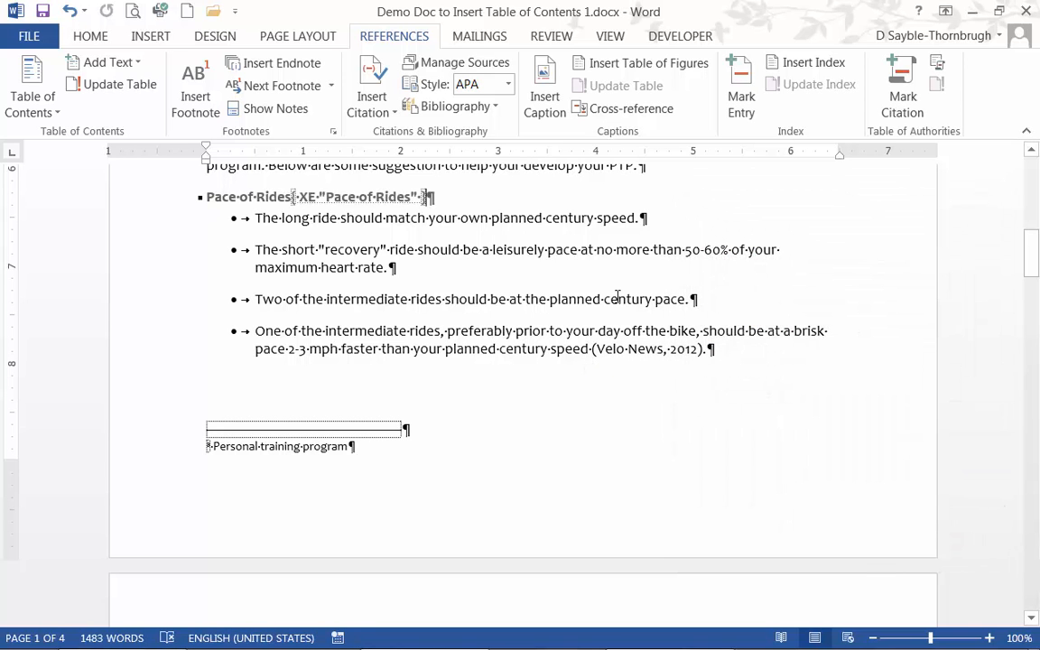
key("ctrl+shift+8")
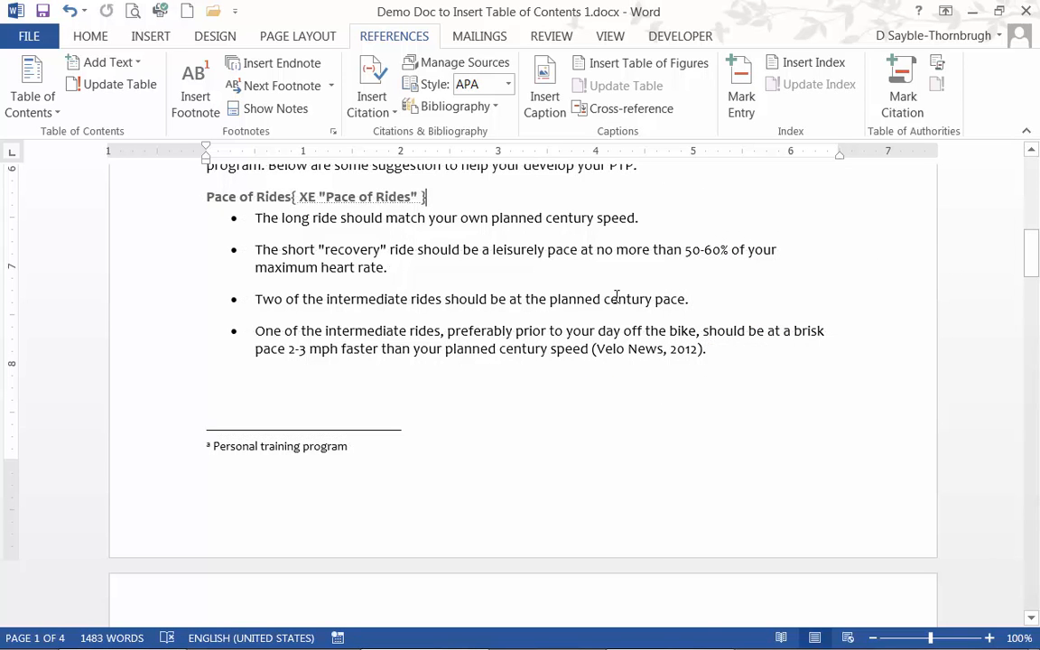
Step: Mark the "Duration of Rides" subheading on page 2 as a current-page index entry
scroll(617, 296, "down", 10)
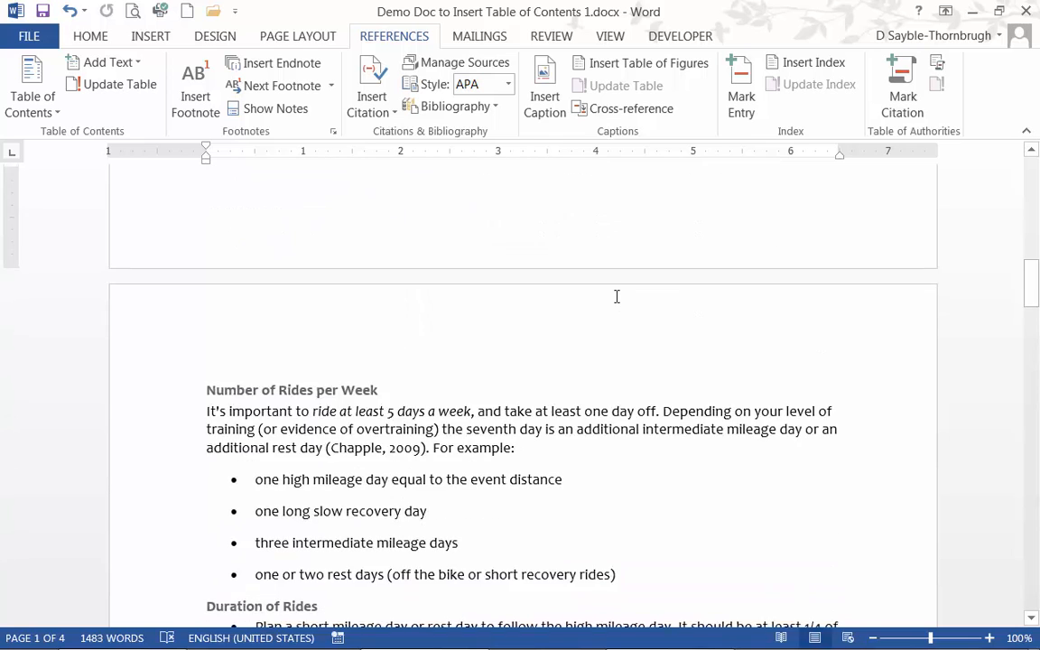
scroll(617, 296, "down", 3)
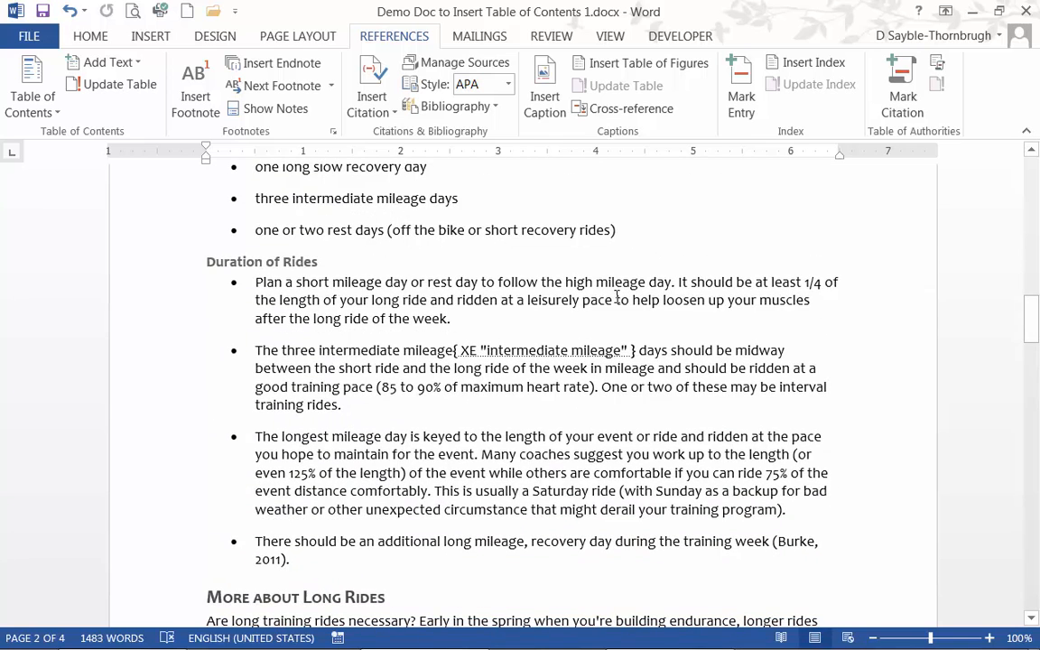
scroll(611, 251, "down", 1)
scroll(632, 248, "up", 1)
left_click_drag(318, 265, 221, 268)
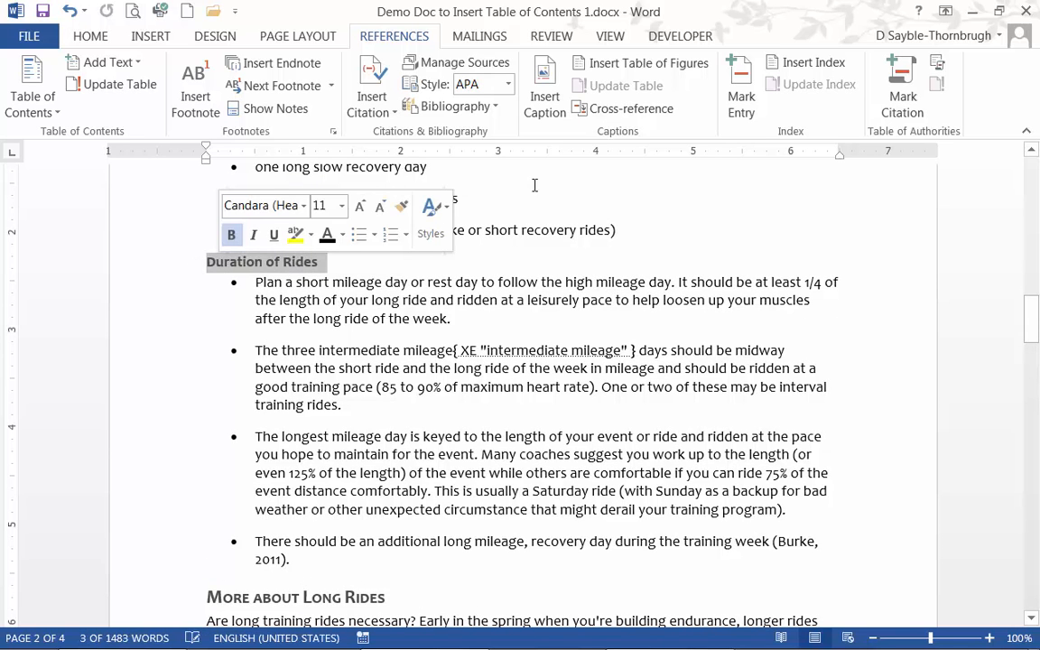
left_click(740, 91)
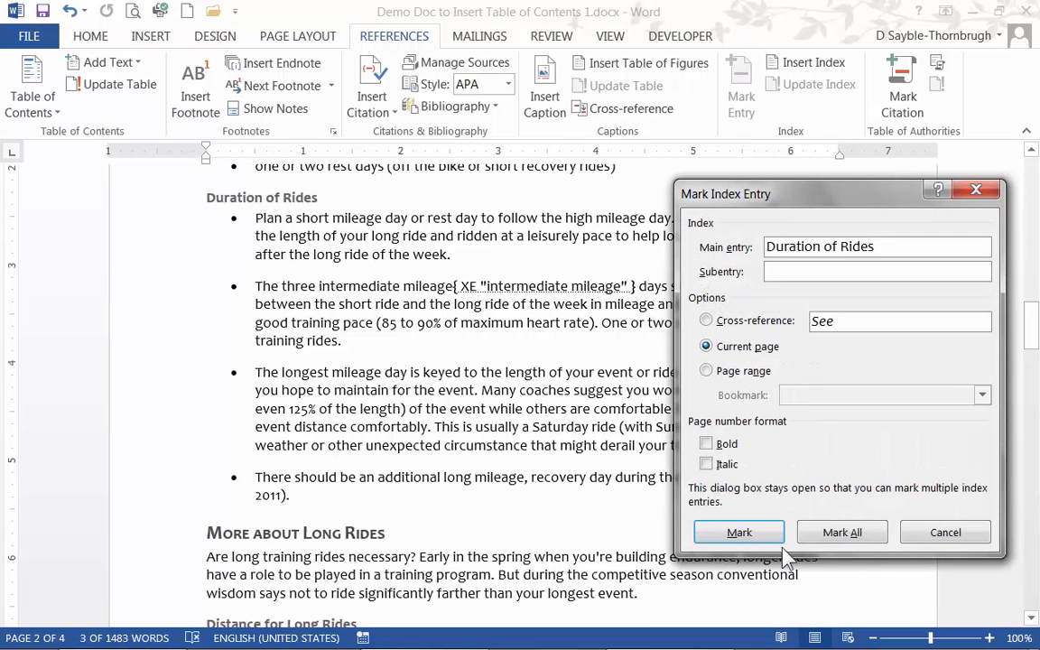
left_click(741, 532)
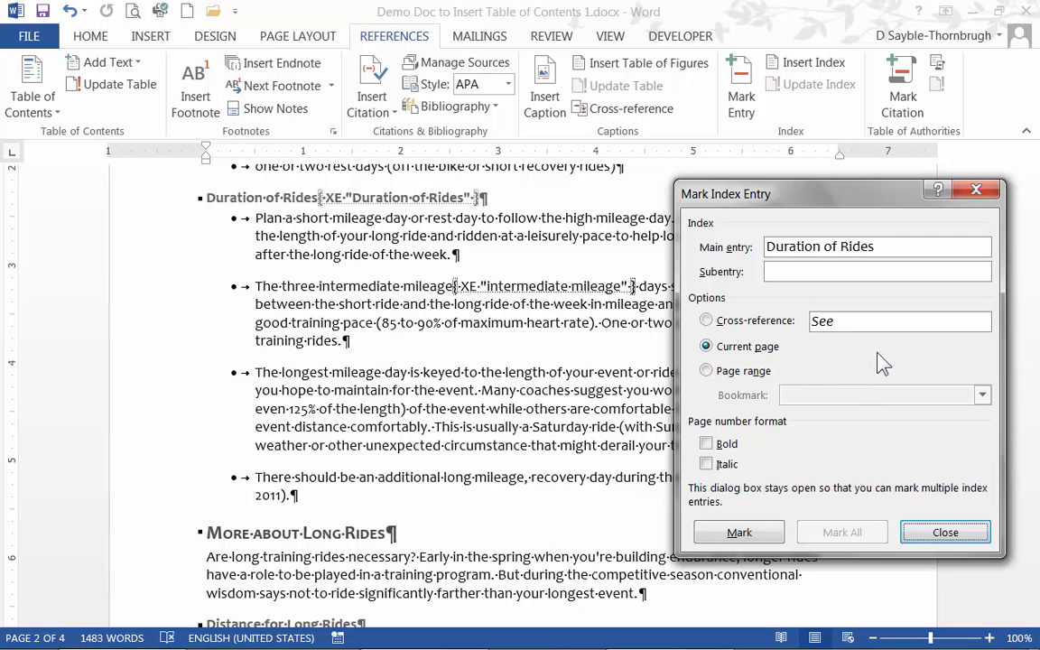
Step: Mark the "Other Heart Rate Factors" subheading on page 3 as an index entry, keeping the entry dialog open
left_click(1028, 204)
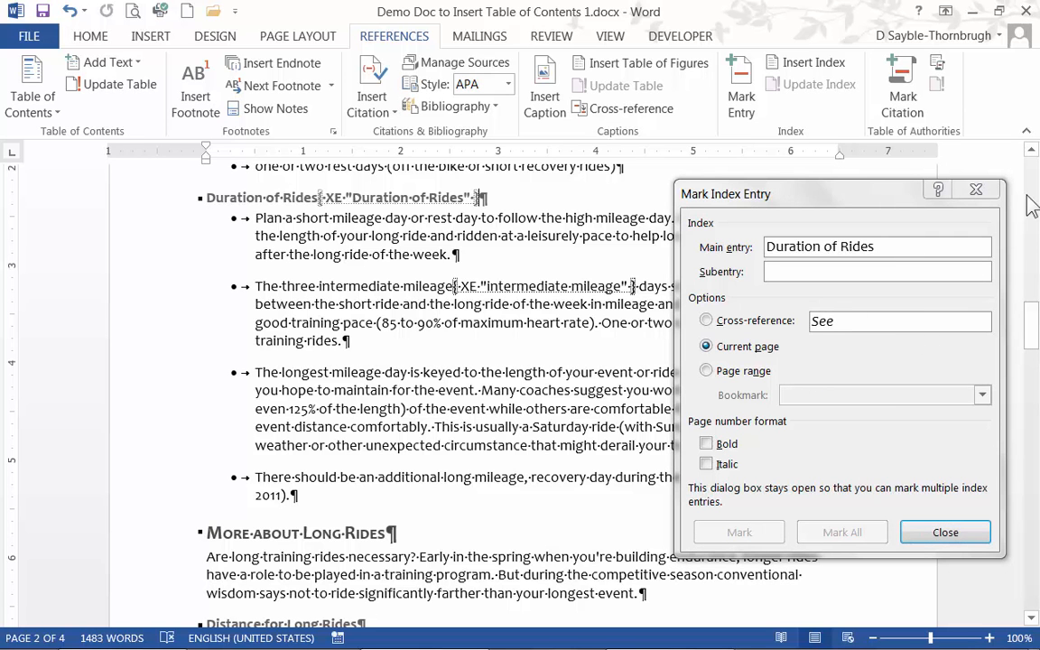
left_click_drag(1036, 312, 1035, 337)
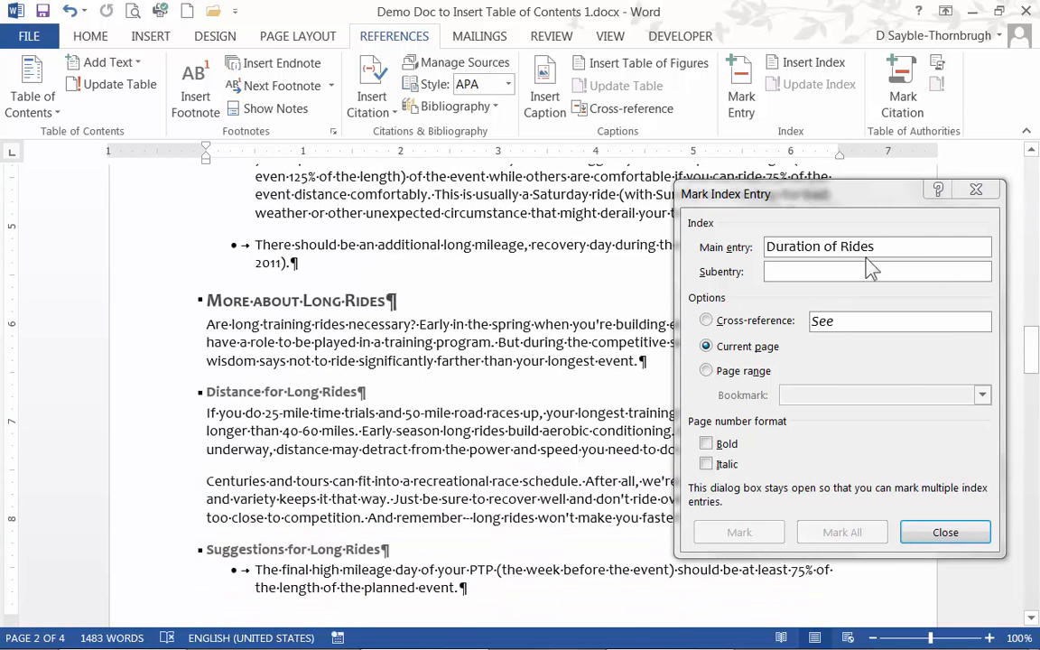
left_click_drag(1035, 391, 1036, 397)
scroll(1036, 425, "down", 5)
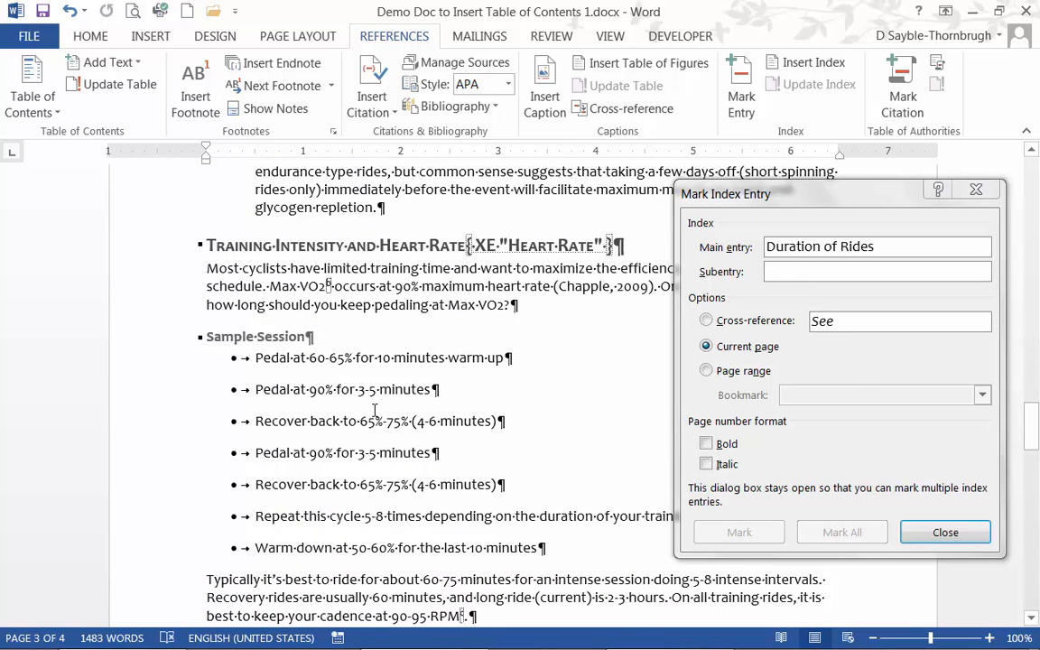
scroll(336, 366, "down", 4)
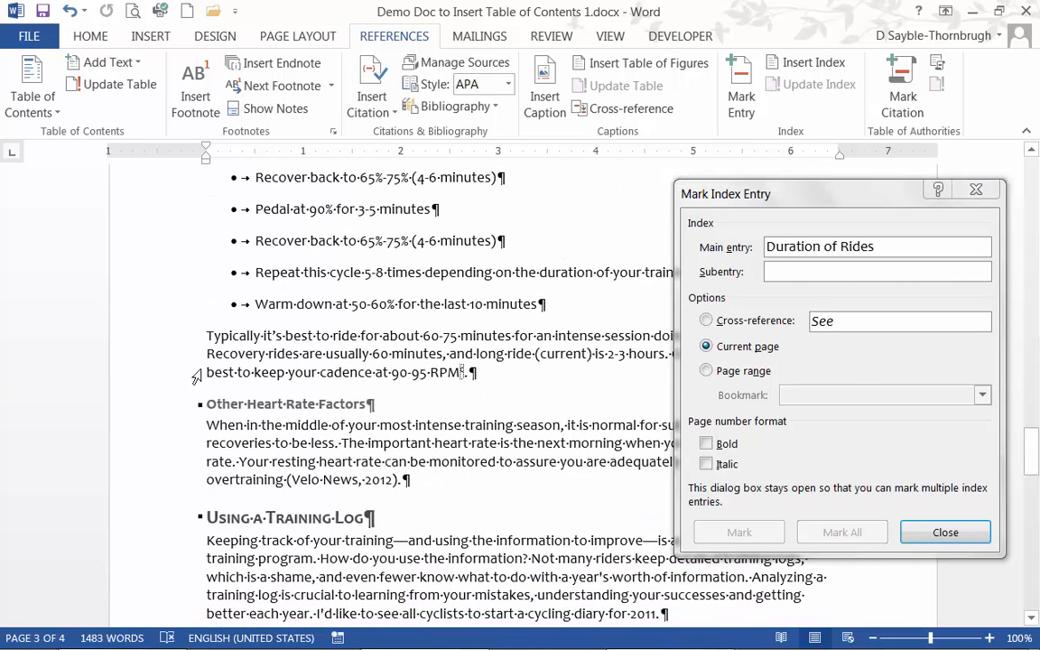
scroll(253, 357, "down", 1)
left_click_drag(372, 355, 214, 355)
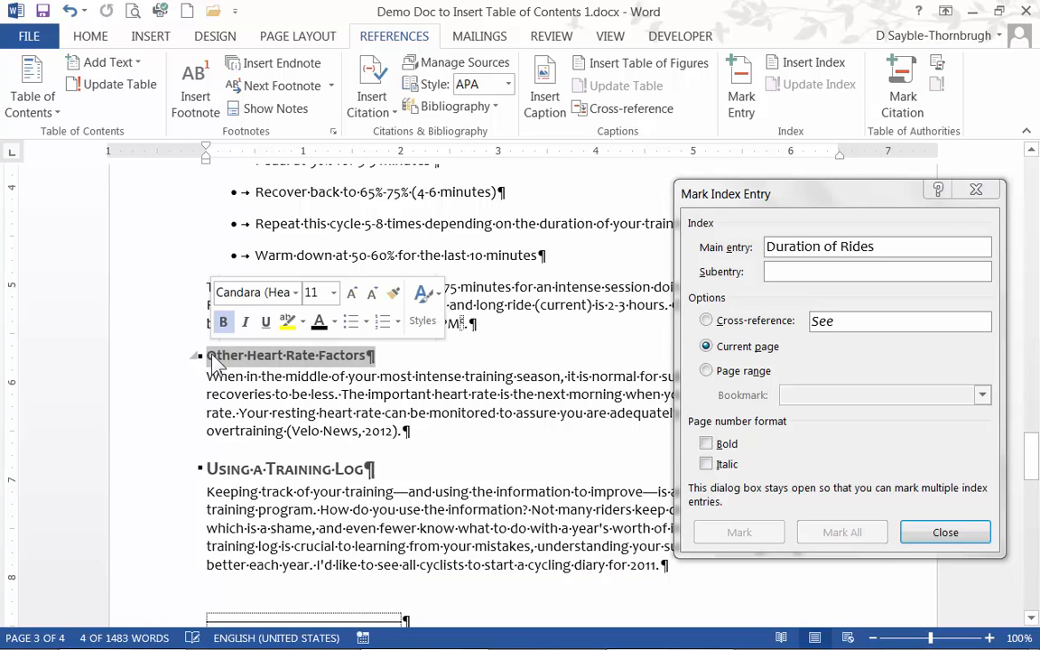
left_click(738, 93)
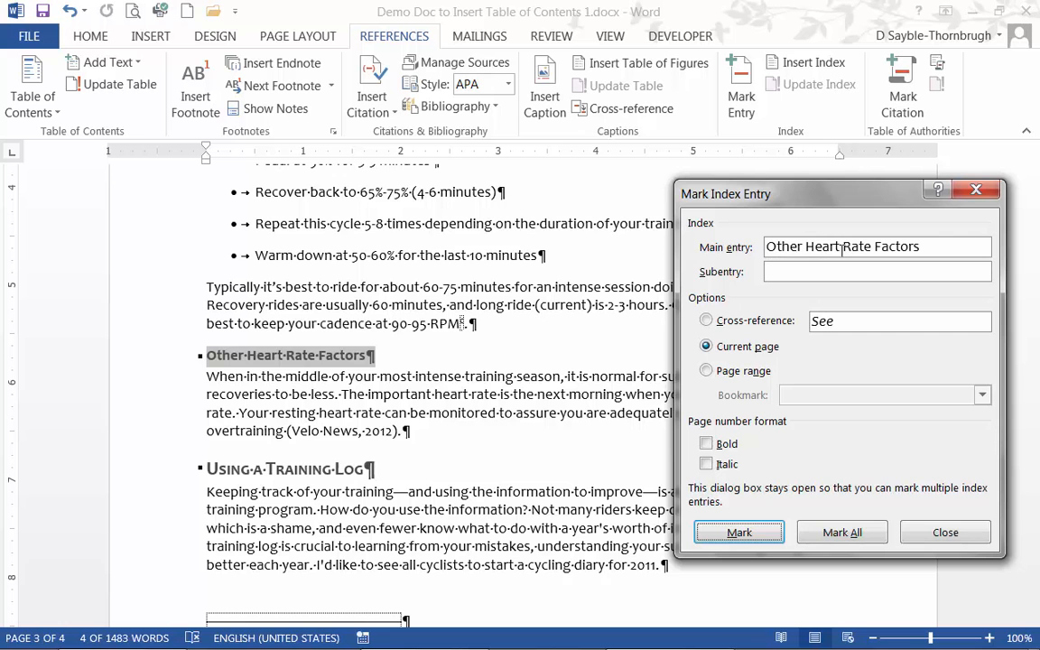
left_click(738, 534)
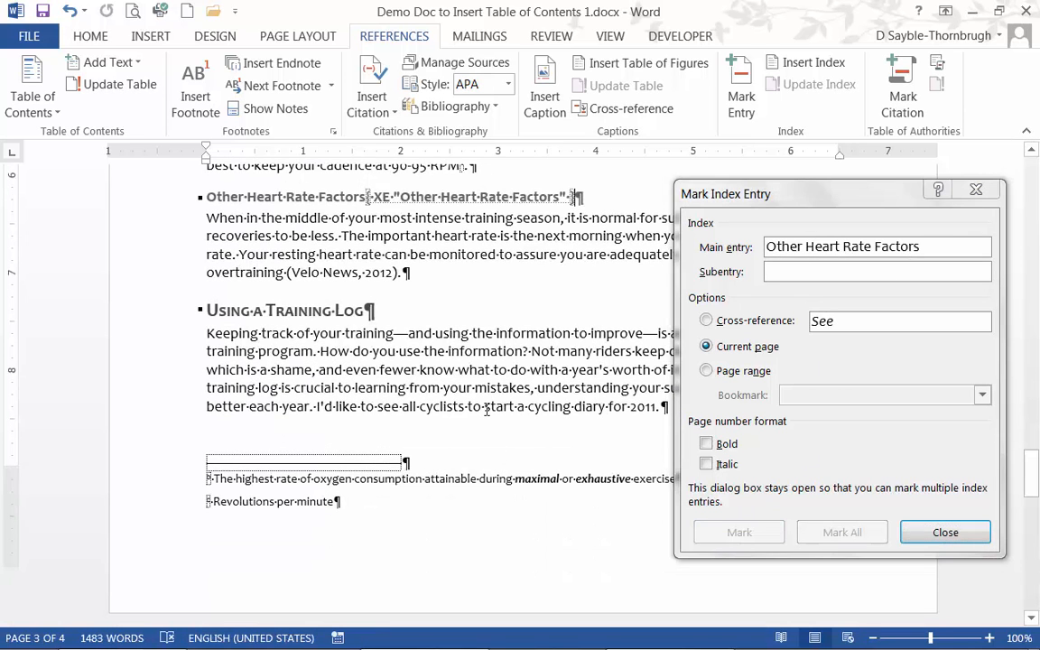
Step: Mark the "Suggestions for Using a Training Log" subheading on page 4 as an index entry, close the dialog, and hide the formatting marks
scroll(487, 409, "down", 10)
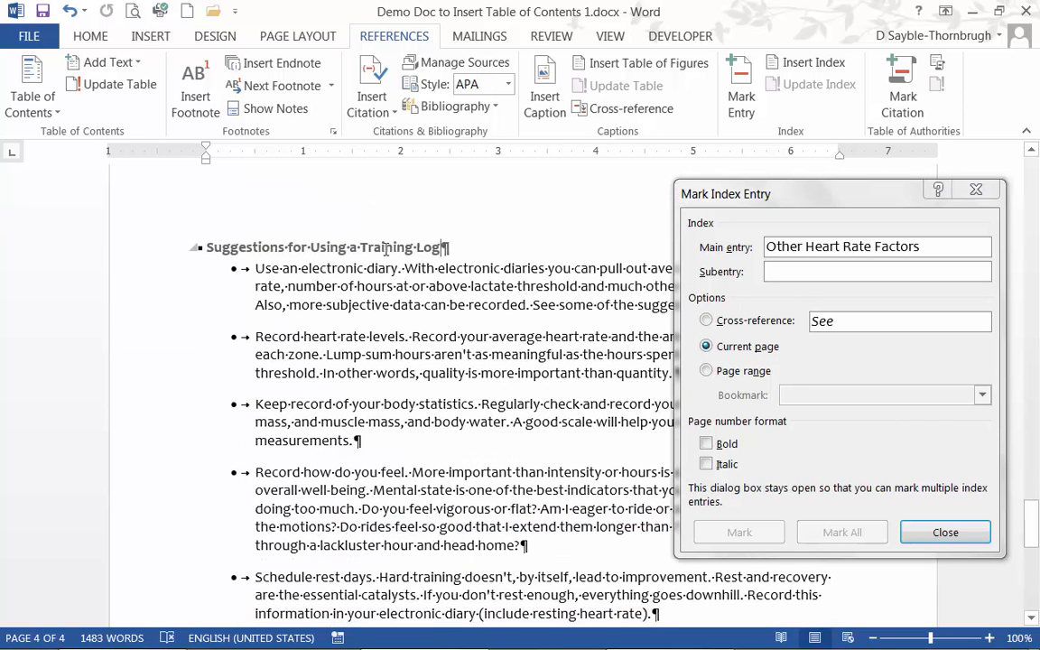
left_click_drag(445, 247, 191, 247)
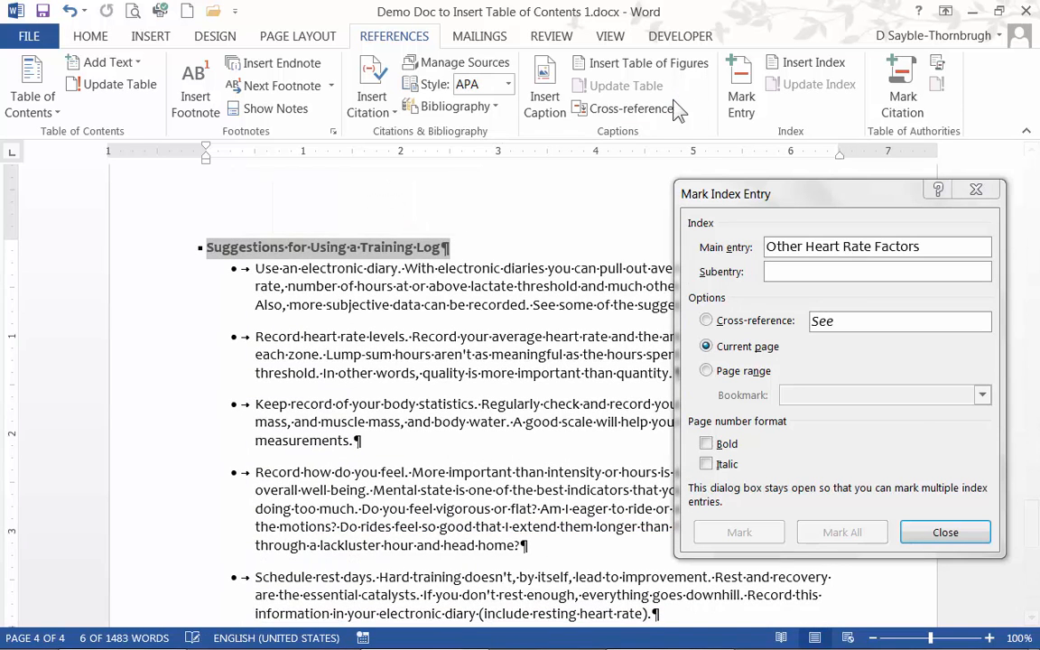
left_click(741, 101)
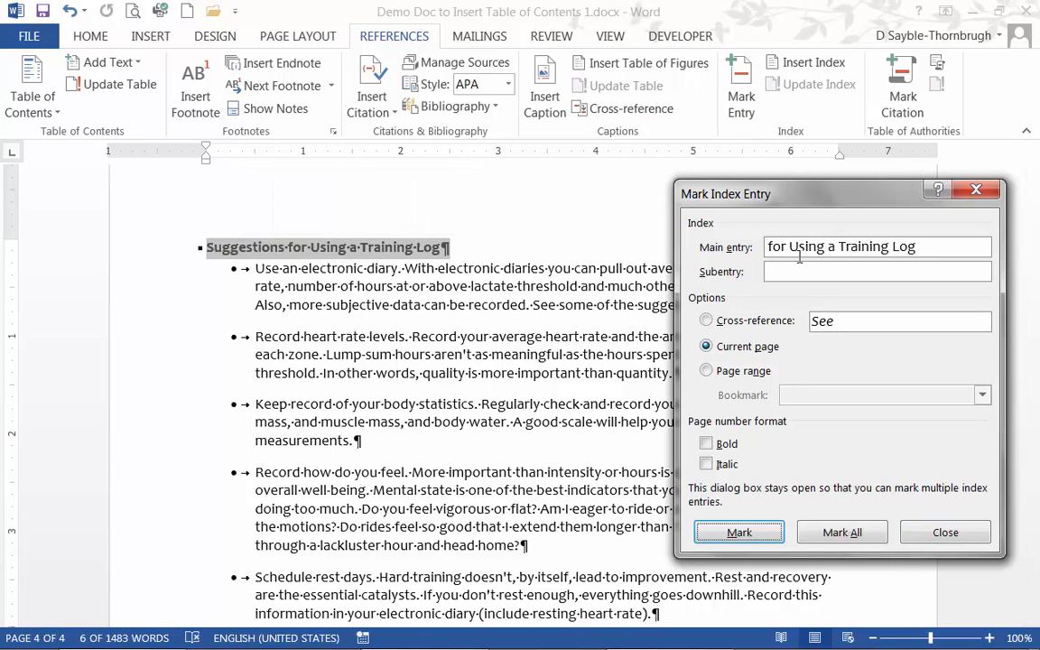
left_click(739, 533)
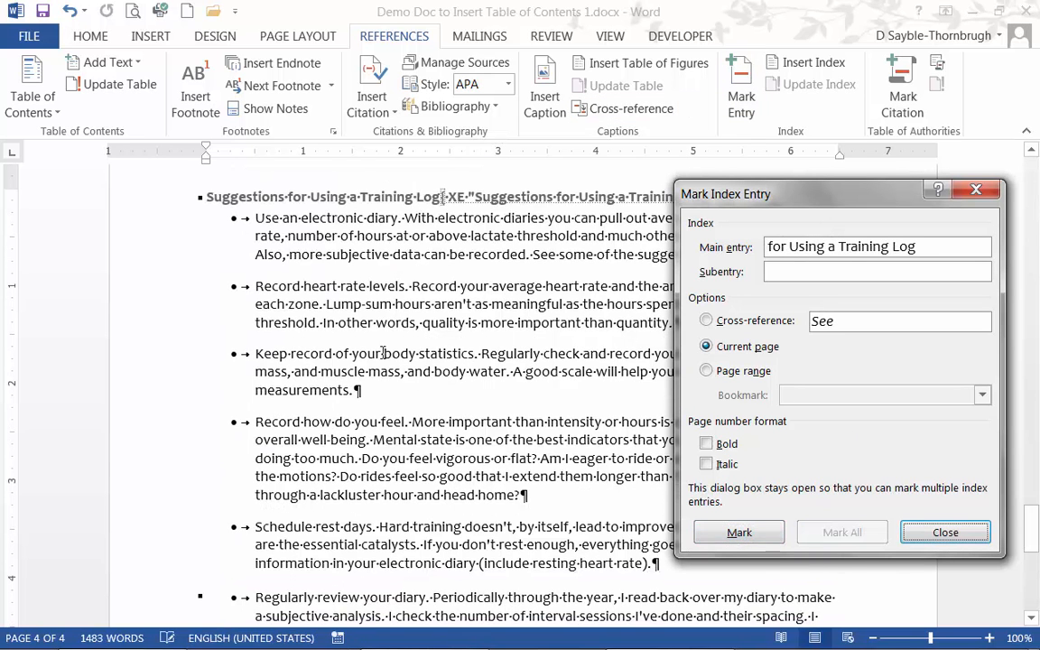
scroll(411, 351, "down", 12)
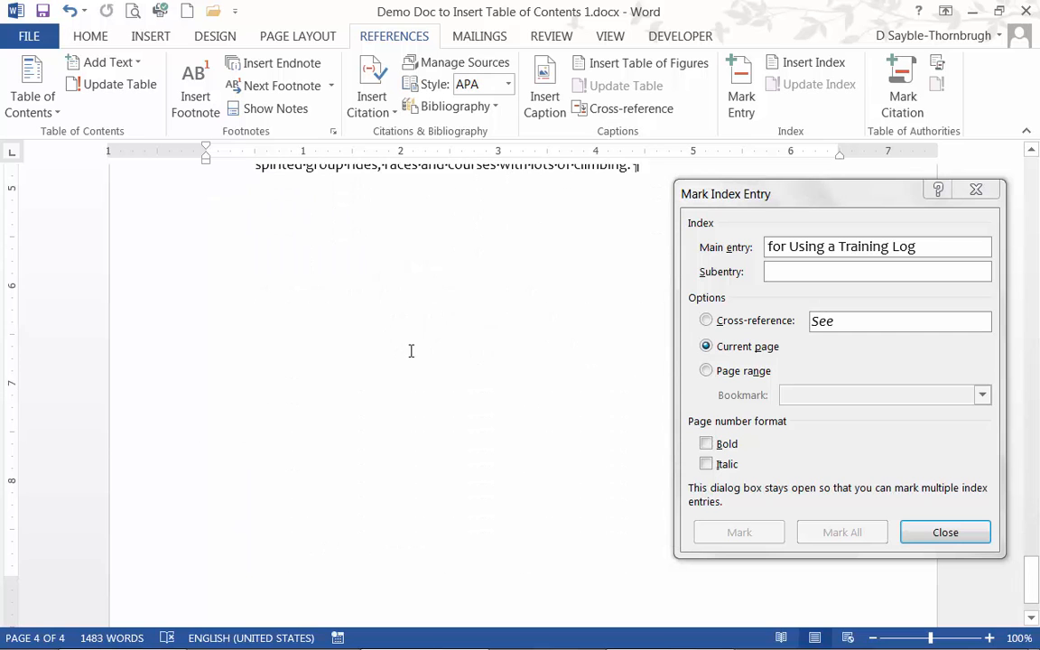
scroll(411, 350, "up", 5)
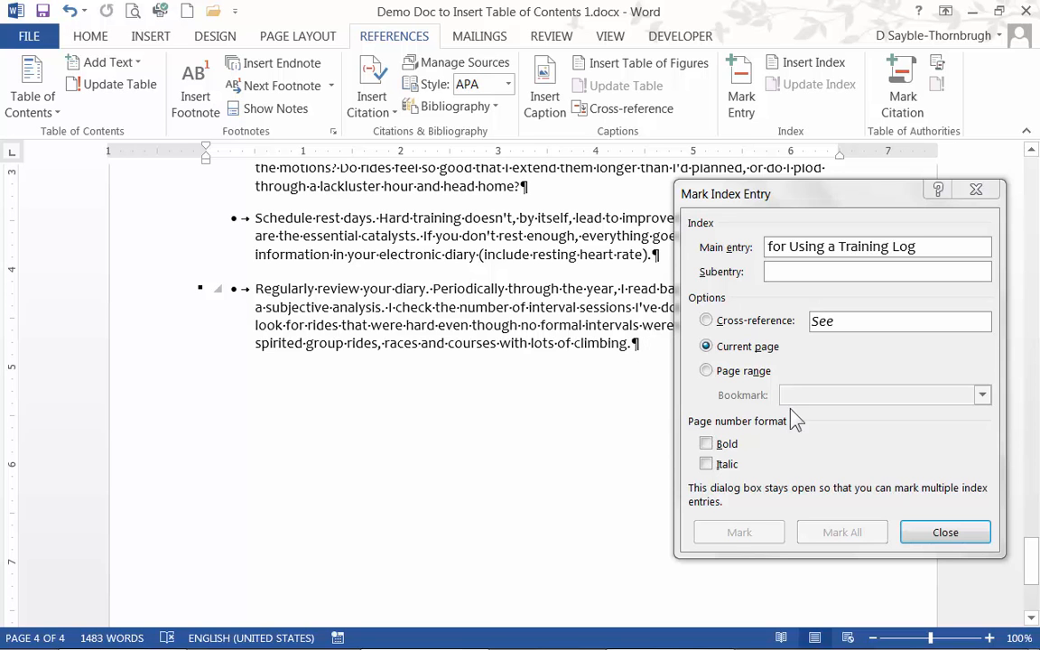
left_click(946, 532)
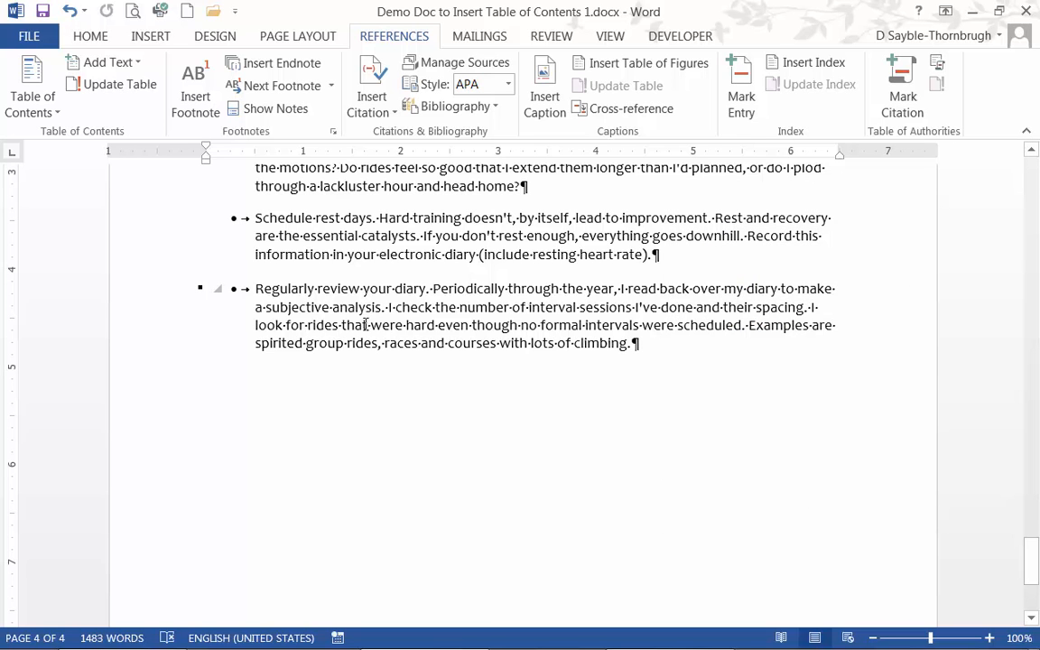
key("ctrl+shift+8")
Step: Add an empty unbulleted paragraph after the last bullet item, "Regularly review your diary", at the end of the document
scroll(755, 389, "down", 2)
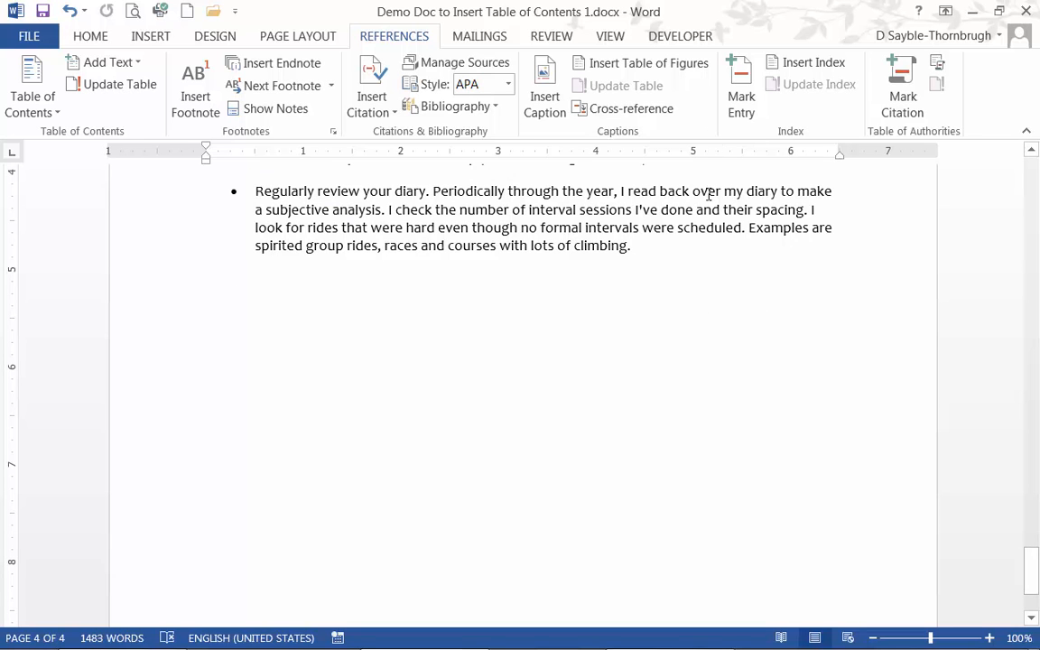
left_click(672, 251)
key("Return")
key("Return")
scroll(724, 312, "down", 3)
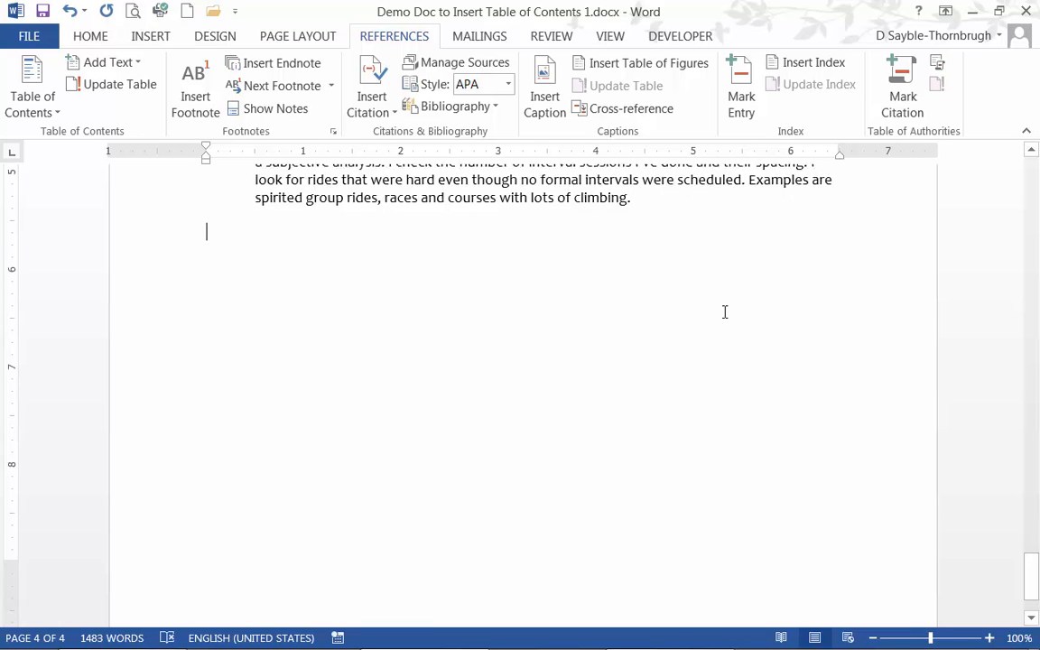
scroll(724, 312, "up", 5)
scroll(725, 311, "down", 1)
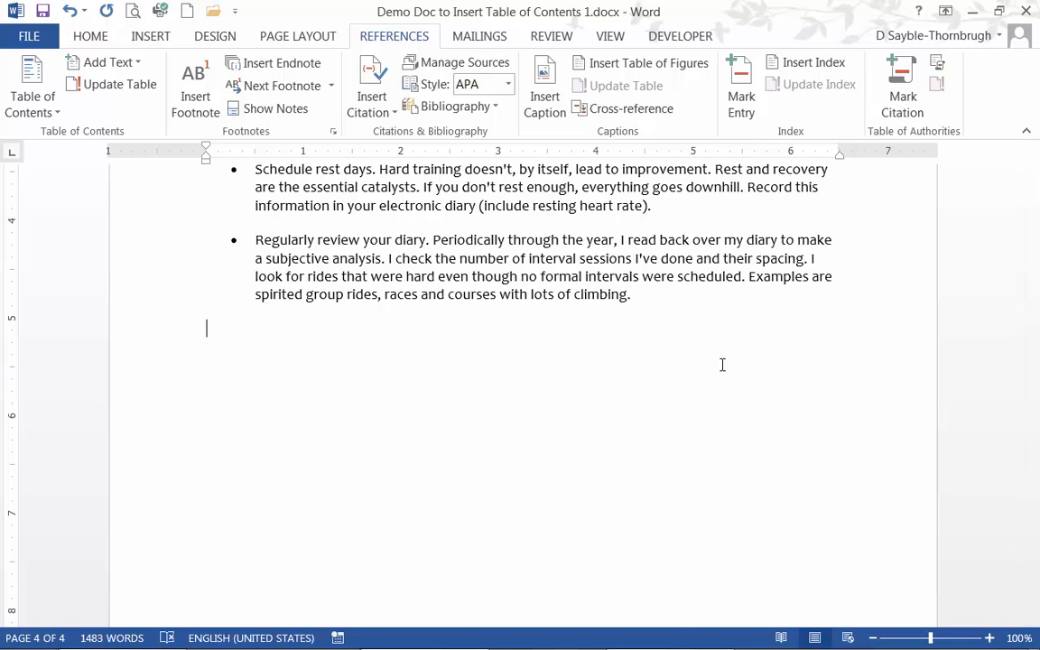
Step: Insert a page break at the end of the document and open the index settings for the new page
key("ctrl+Return")
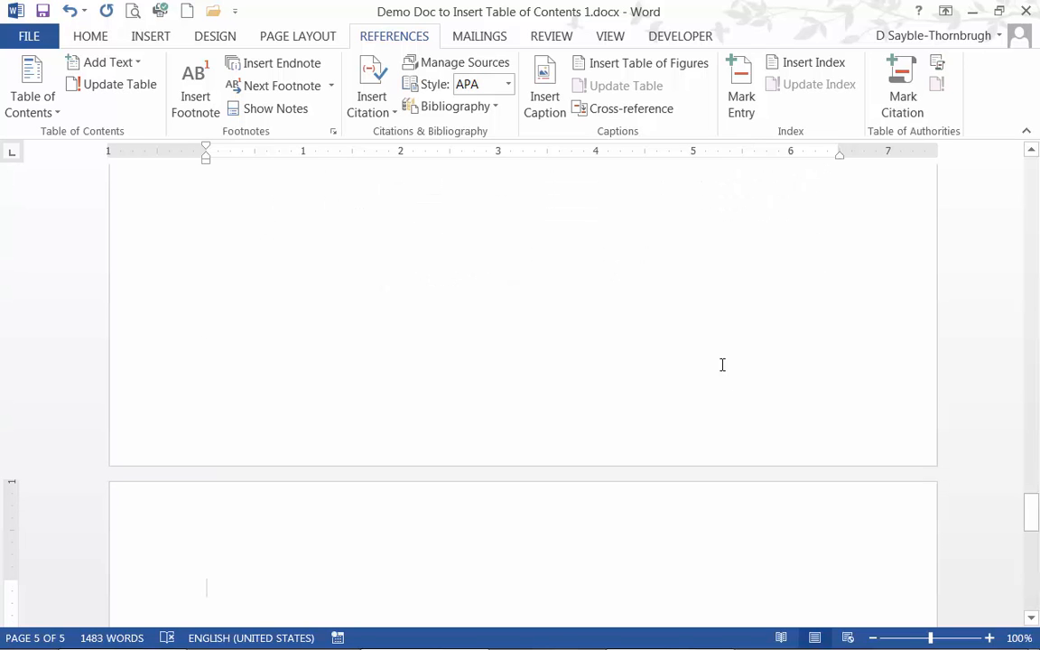
scroll(722, 365, "down", 4)
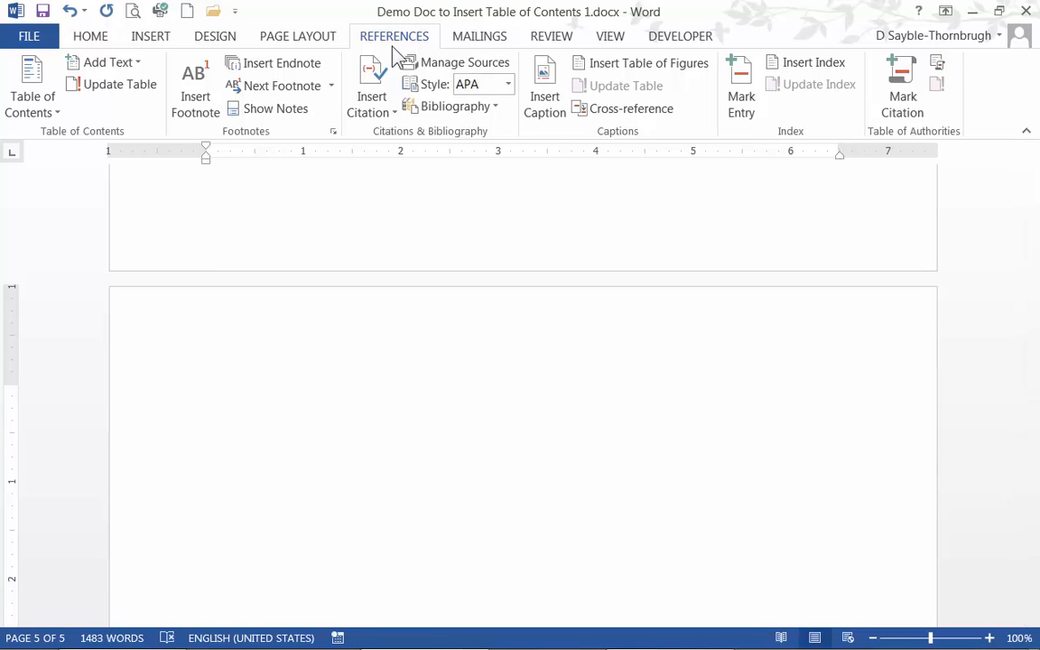
left_click(812, 79)
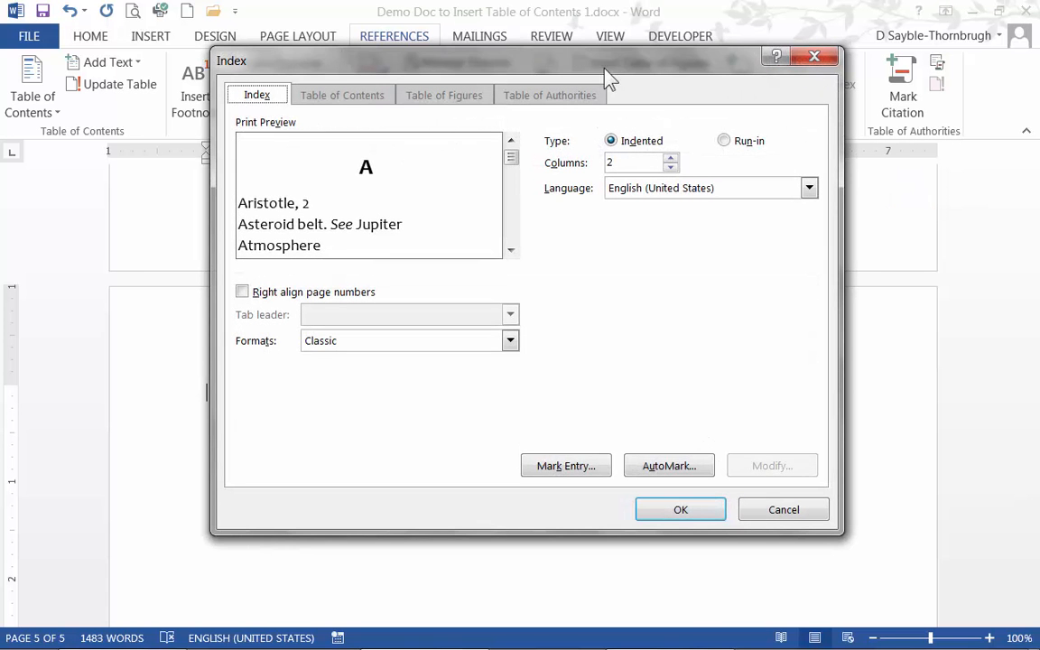
left_click_drag(539, 68, 521, 76)
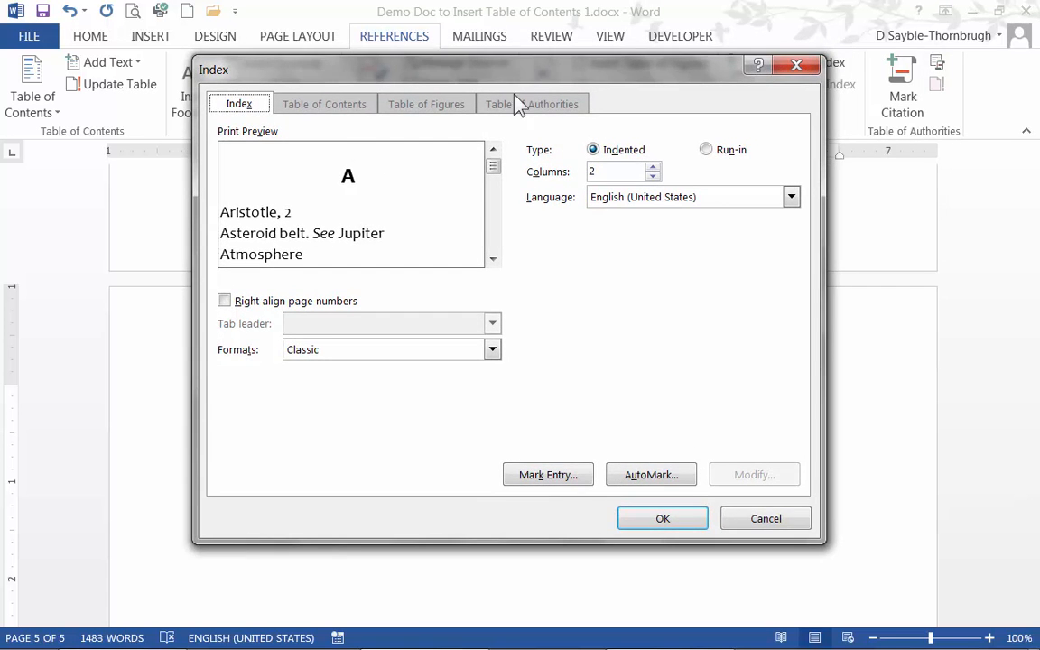
left_click(493, 259)
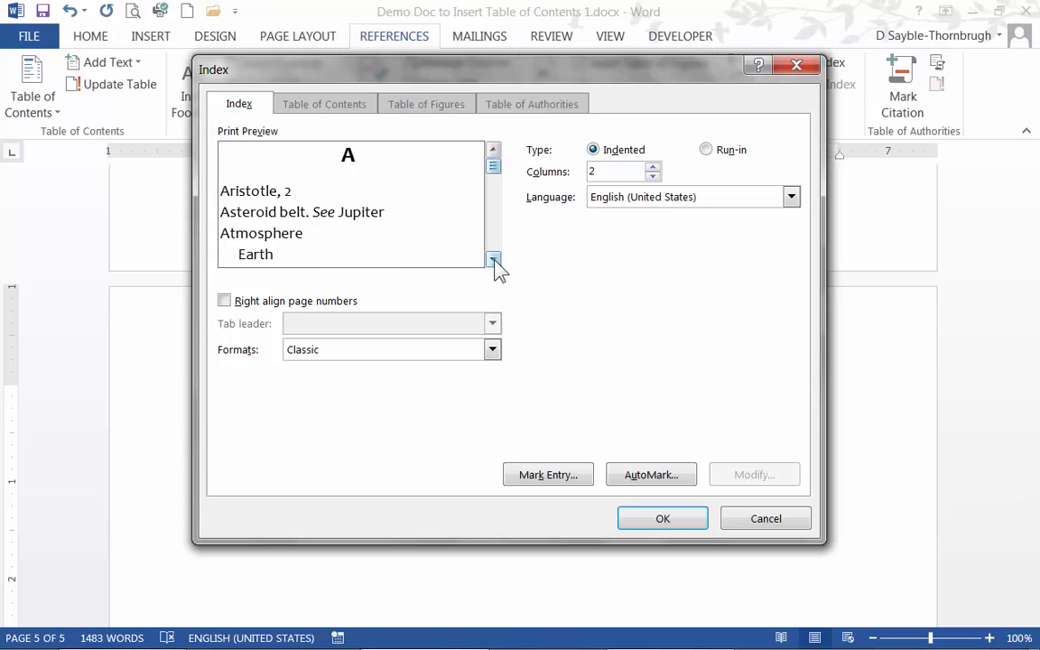
Step: Turn on right-aligned page numbers for the index and set the tab leader to dots
left_click(225, 301)
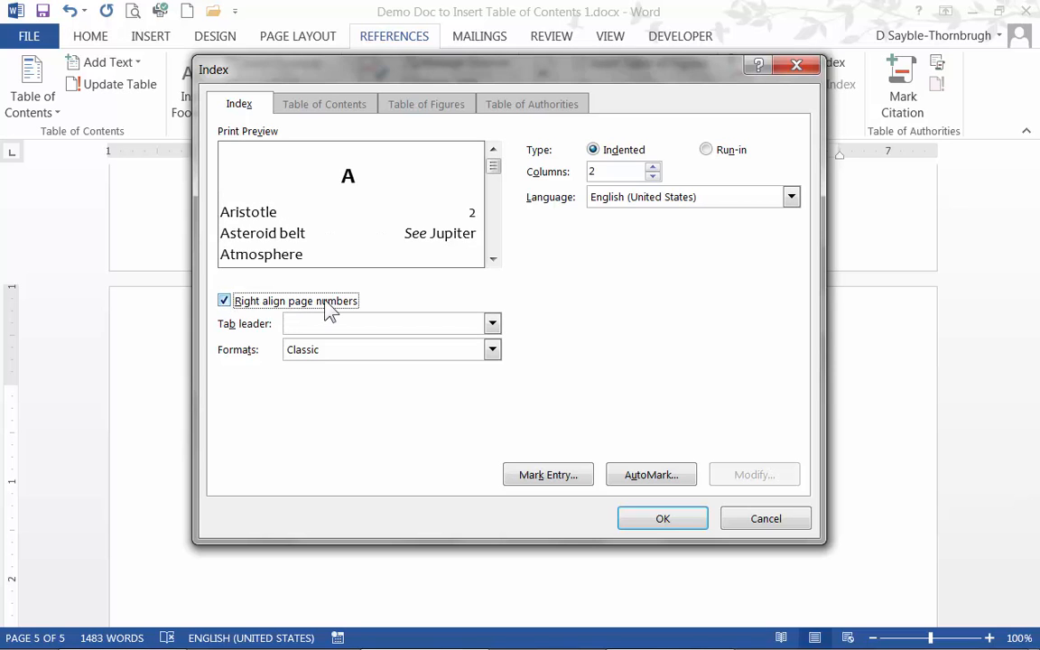
left_click(226, 303)
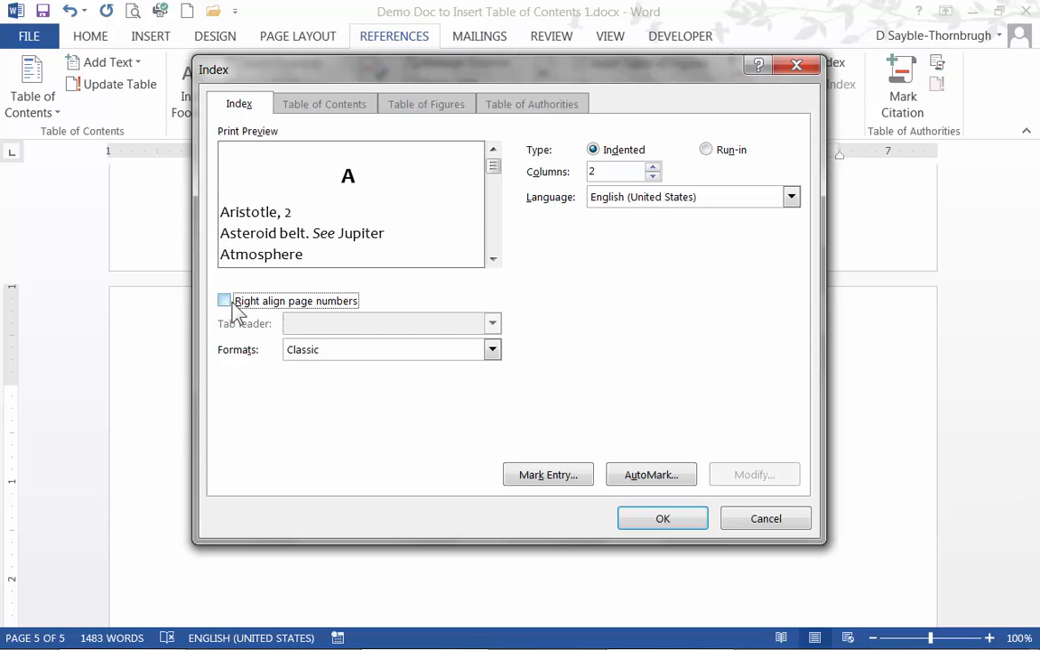
left_click(225, 300)
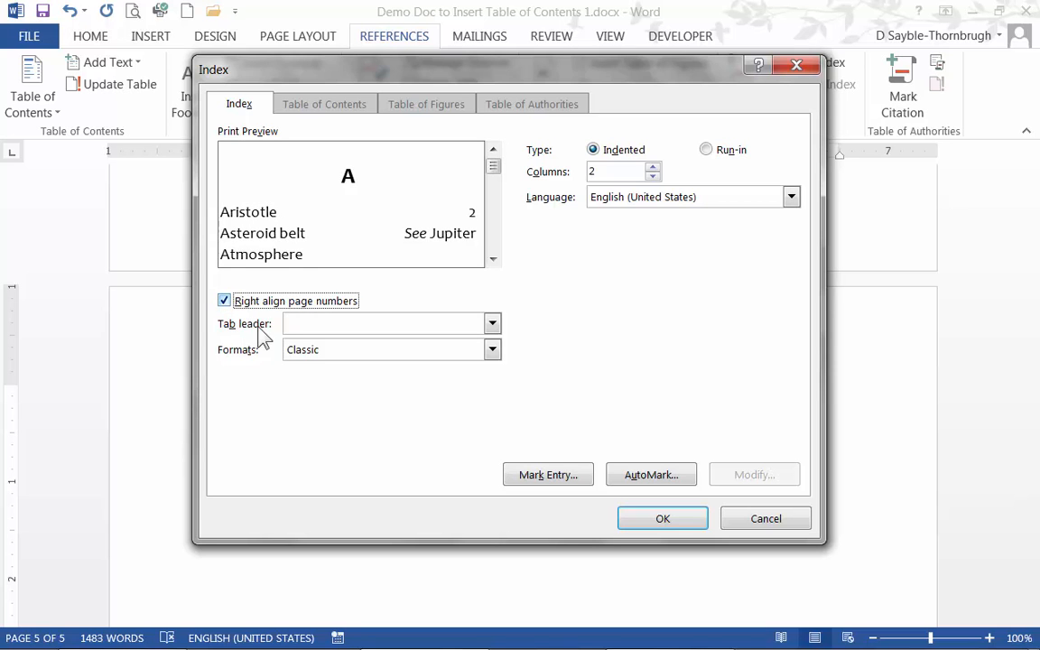
left_click(493, 325)
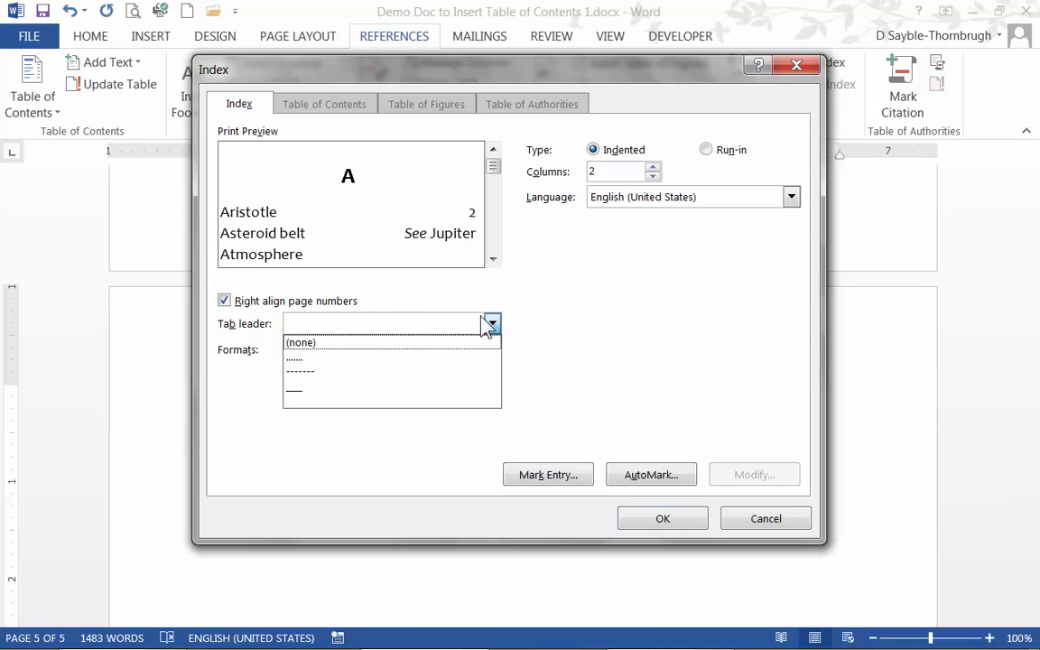
left_click(304, 358)
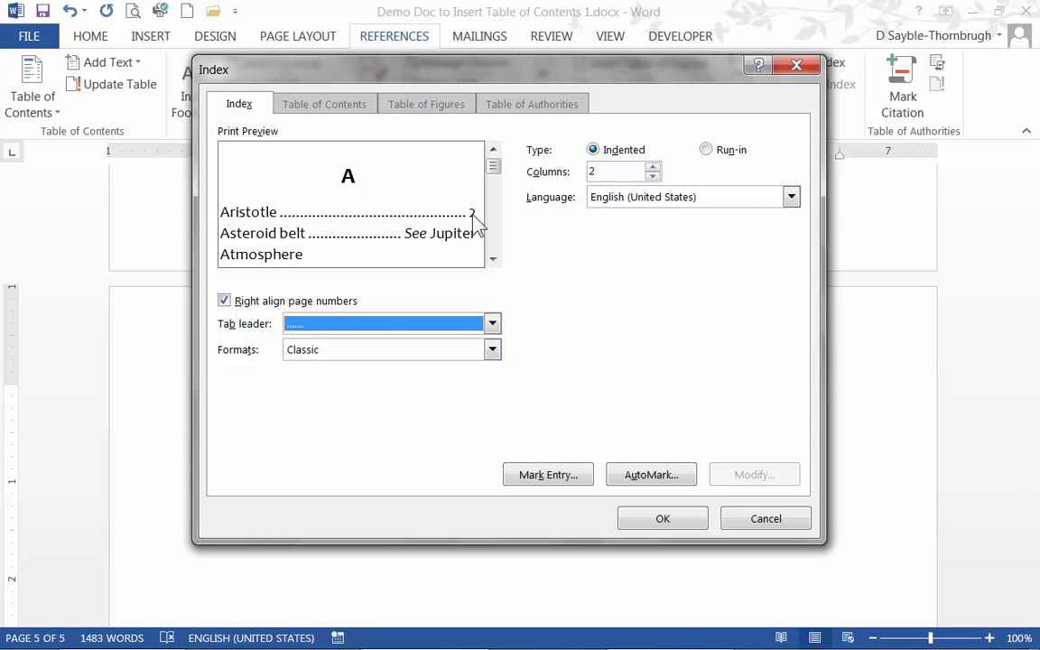
Step: Preview the Fancy and Modern index formats, and return the format to Classic
left_click(492, 350)
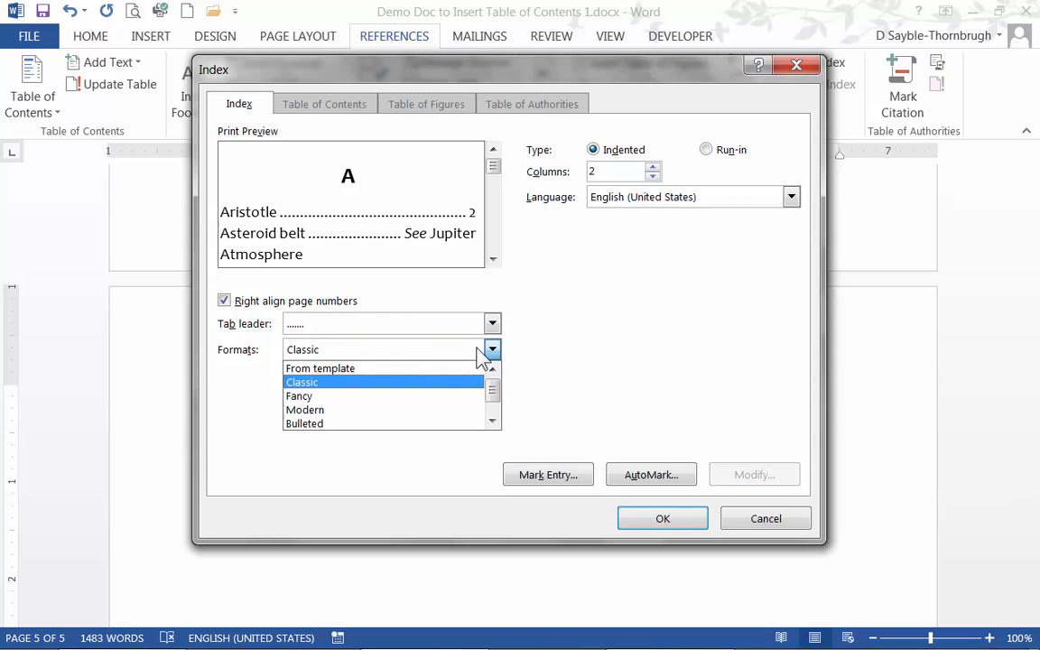
left_click(303, 396)
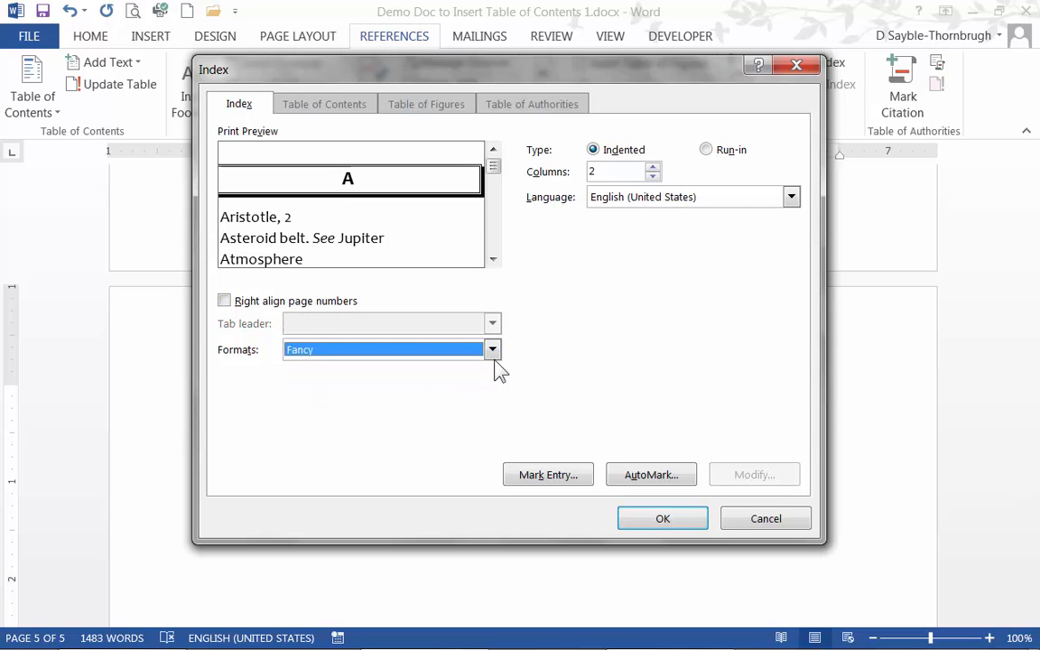
left_click(492, 352)
left_click(329, 409)
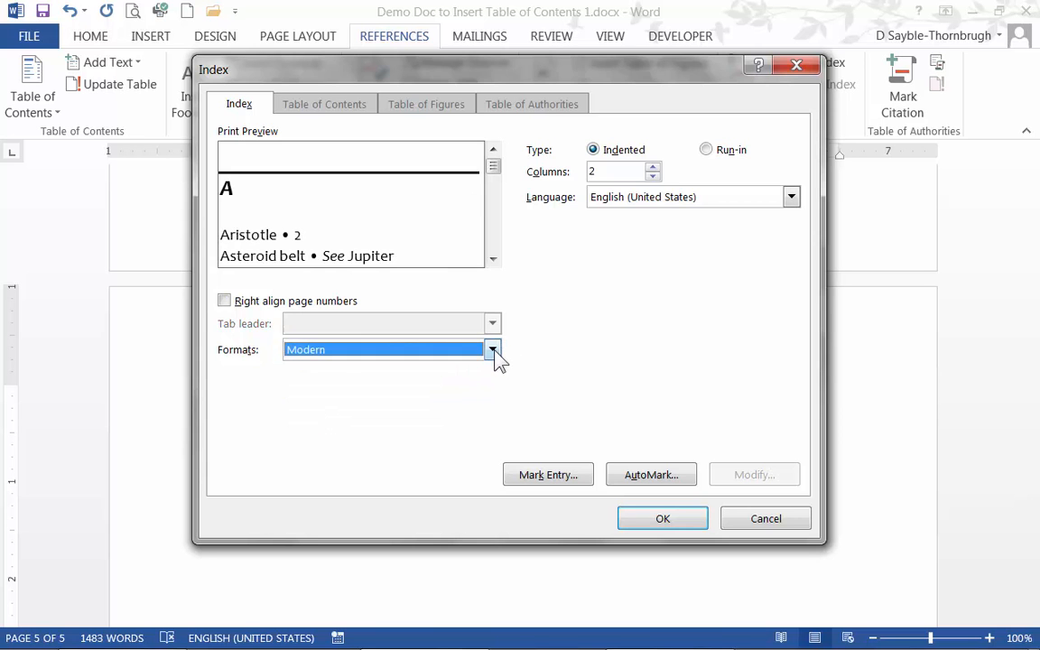
left_click(493, 351)
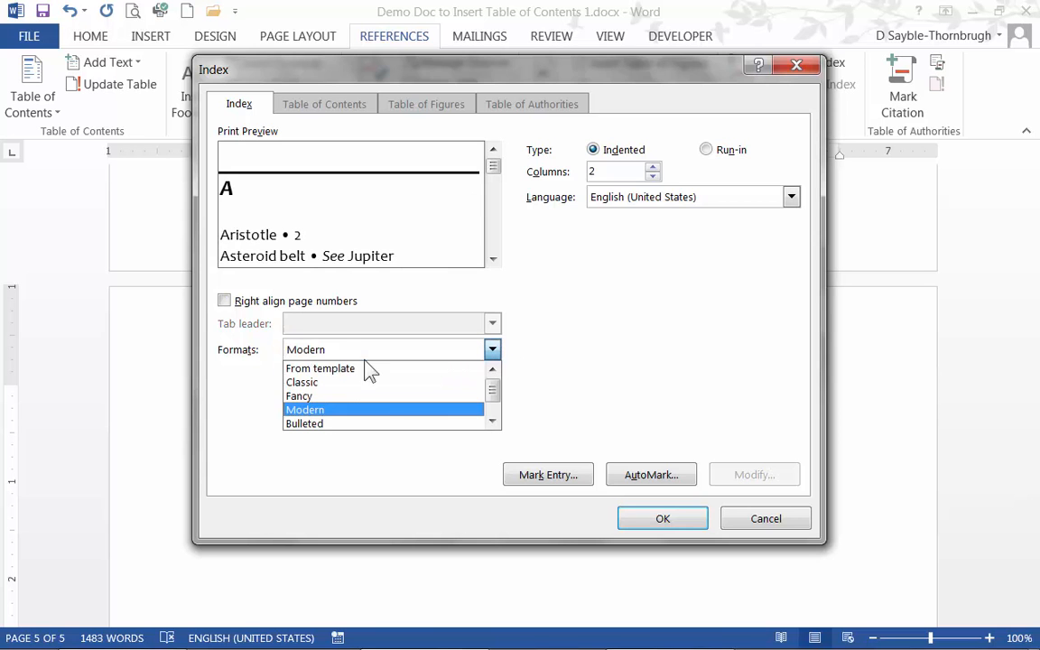
left_click(316, 384)
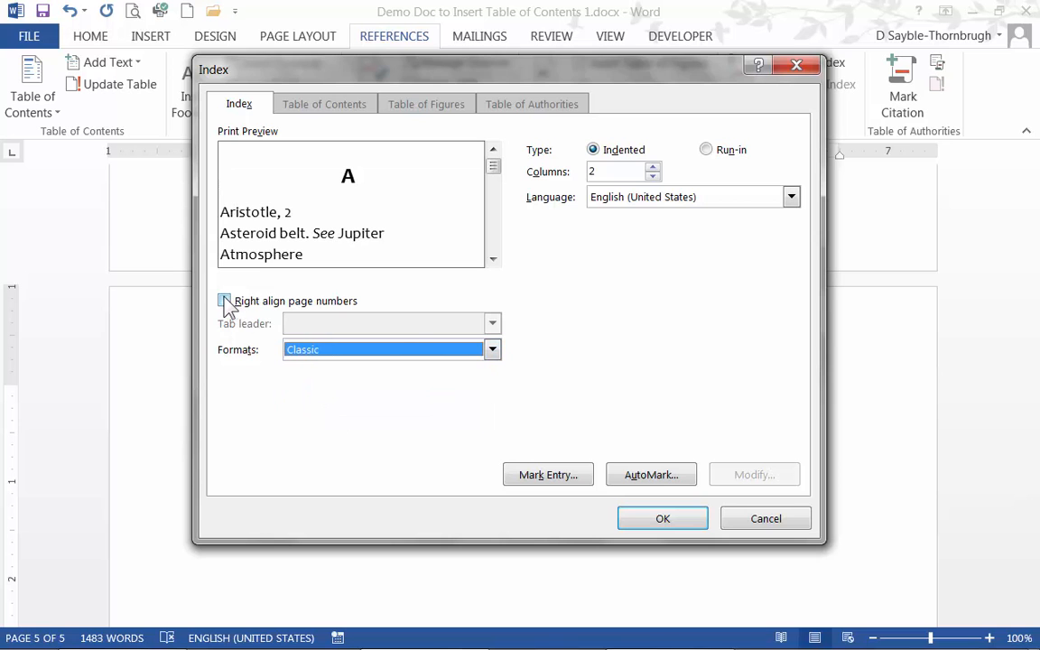
Step: Insert a two-column, indented Classic index with right-aligned page numbers and a dotted tab leader
left_click(225, 301)
left_click(492, 323)
left_click(296, 359)
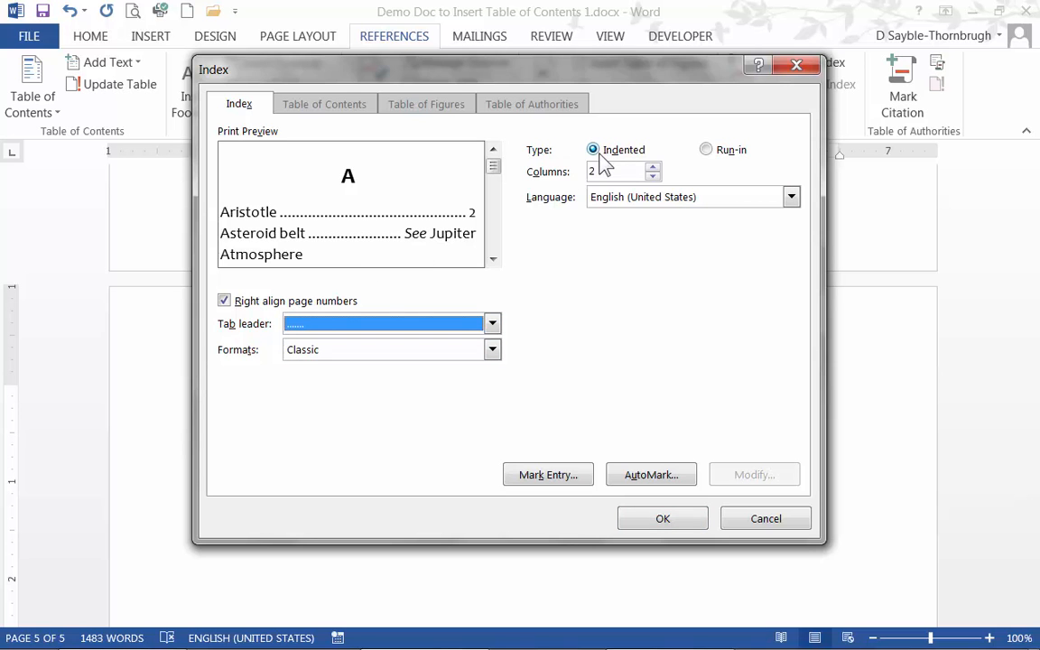
left_click(652, 168)
left_click(654, 173)
left_click(654, 173)
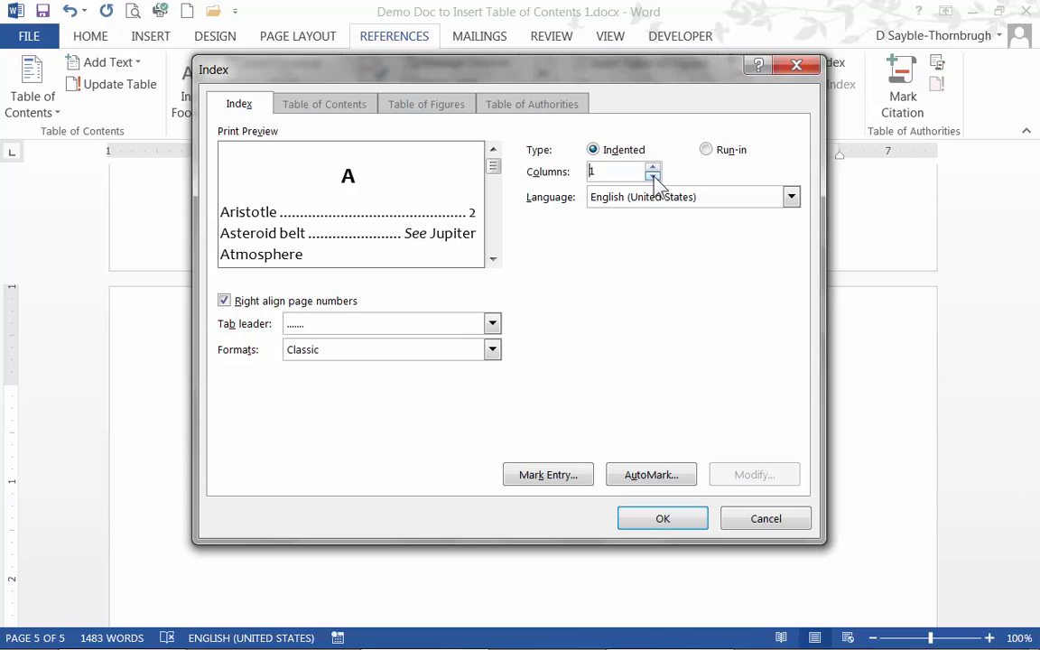
left_click(653, 168)
left_click(662, 518)
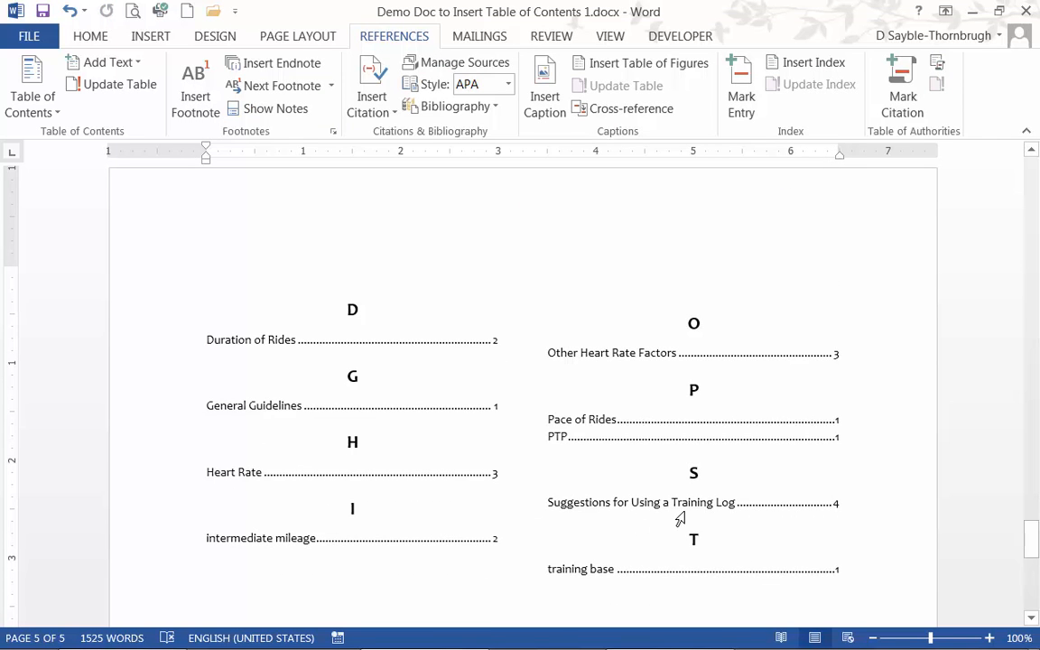
Step: Change the font of the entire index, from the D heading through "training base", to Times New Roman
scroll(968, 355, "down", 3)
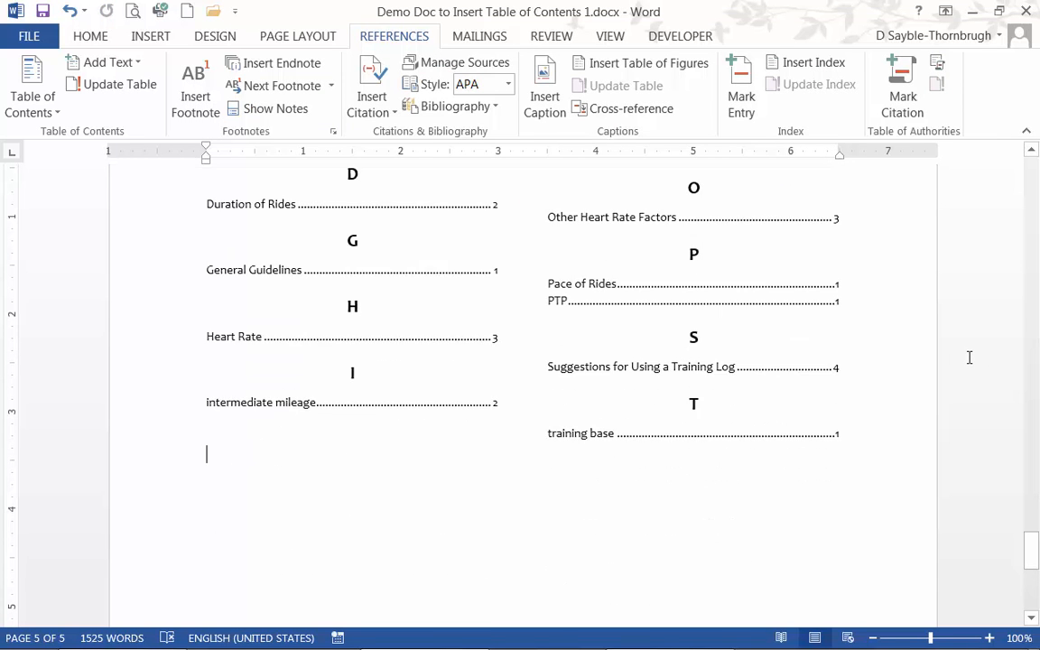
scroll(969, 357, "up", 2)
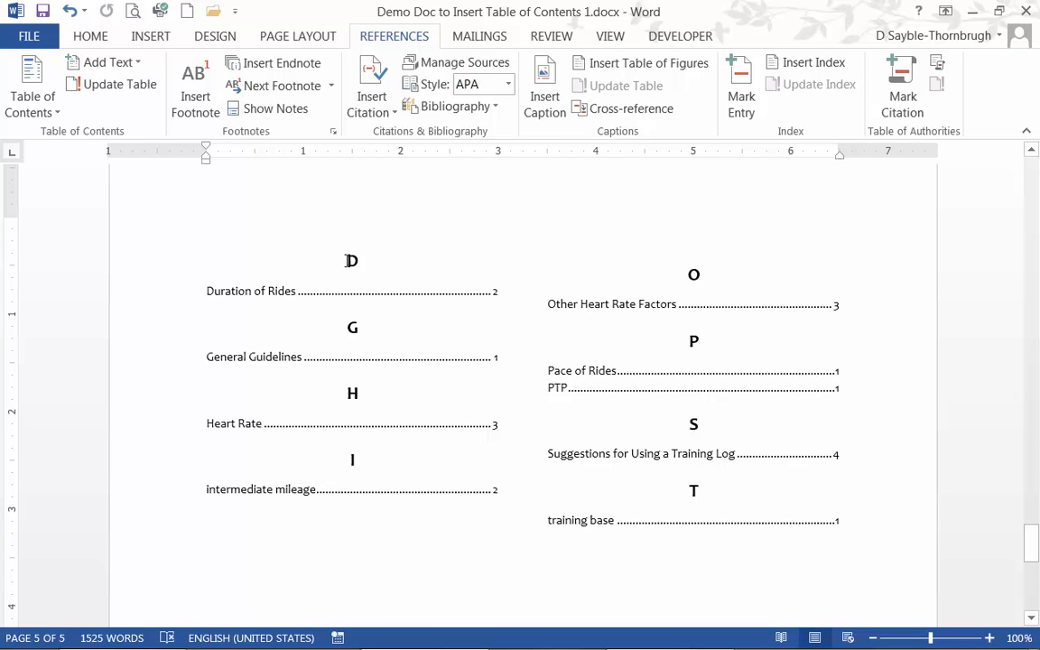
scroll(673, 492, "down", 1)
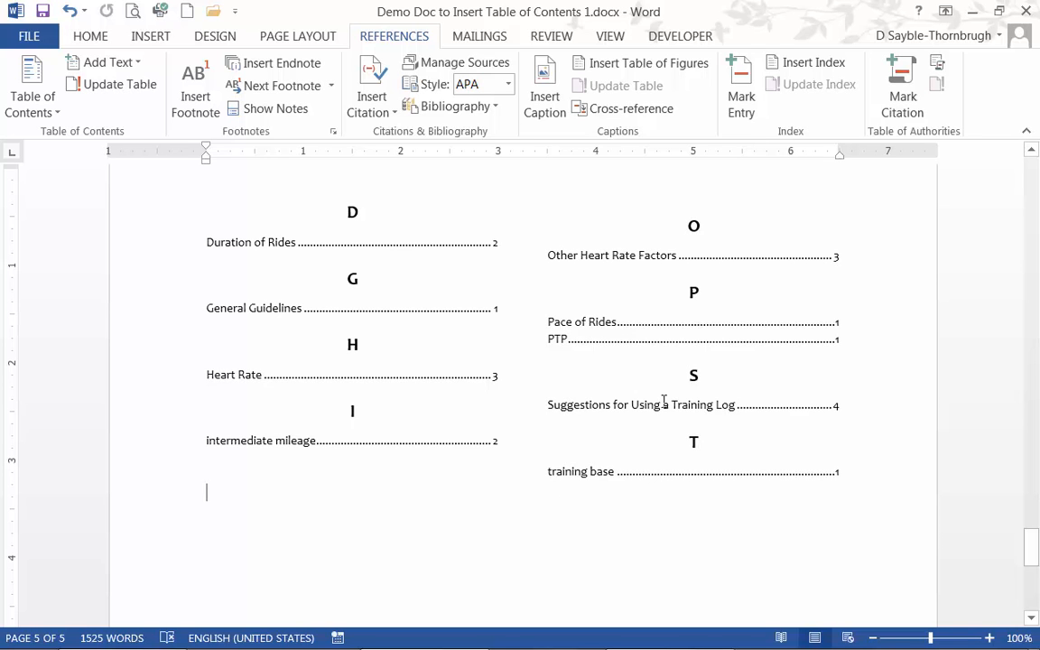
scroll(628, 305, "up", 2)
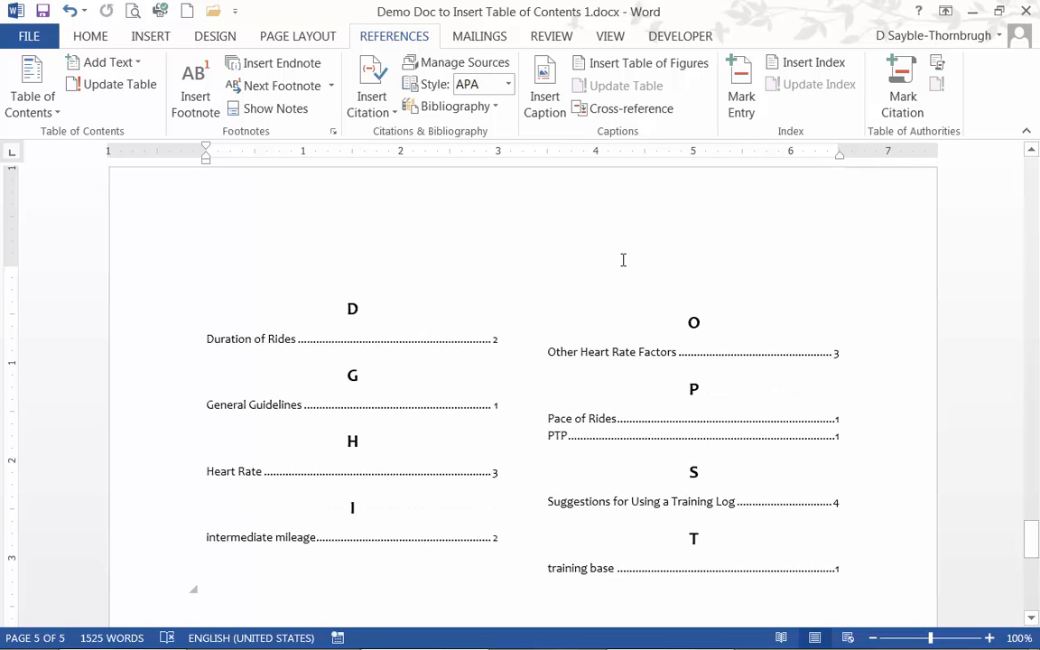
left_click(582, 206)
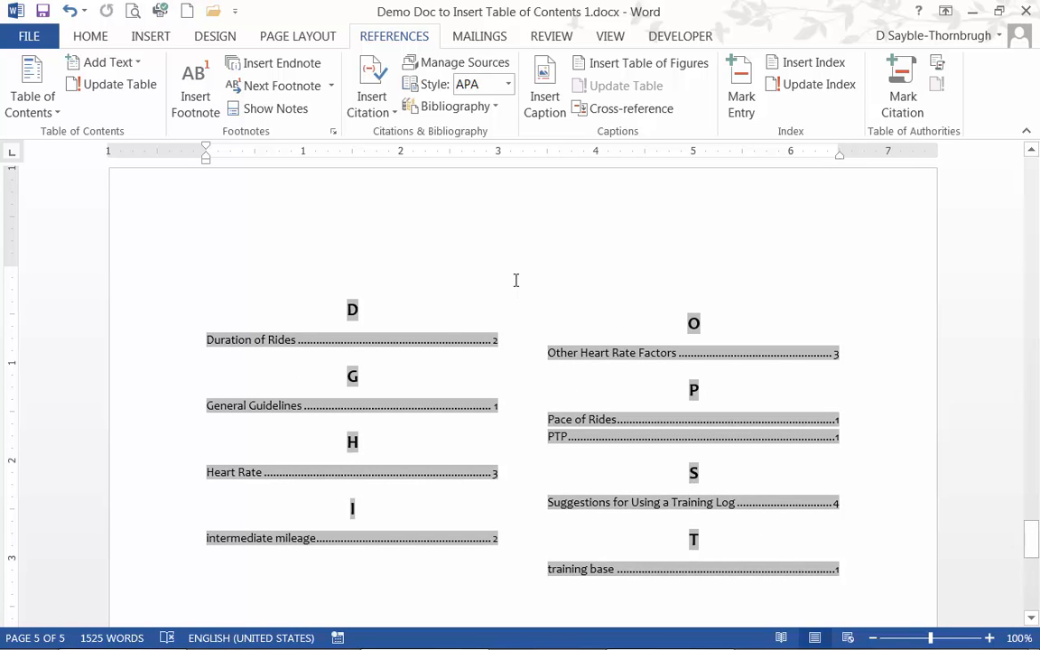
left_click(179, 311)
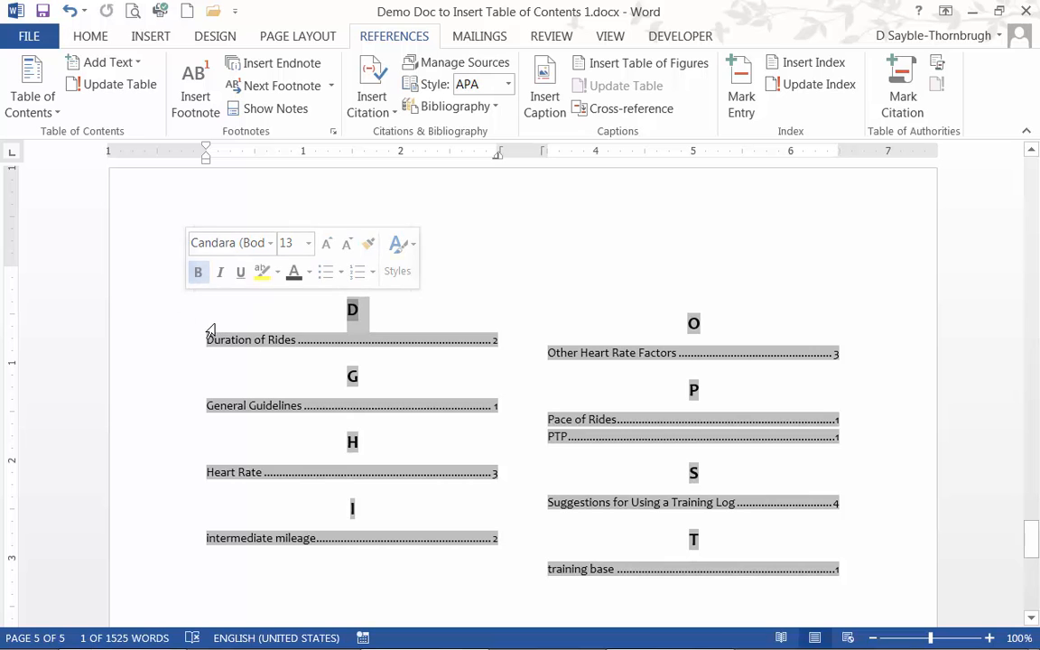
left_click_drag(197, 322, 789, 615)
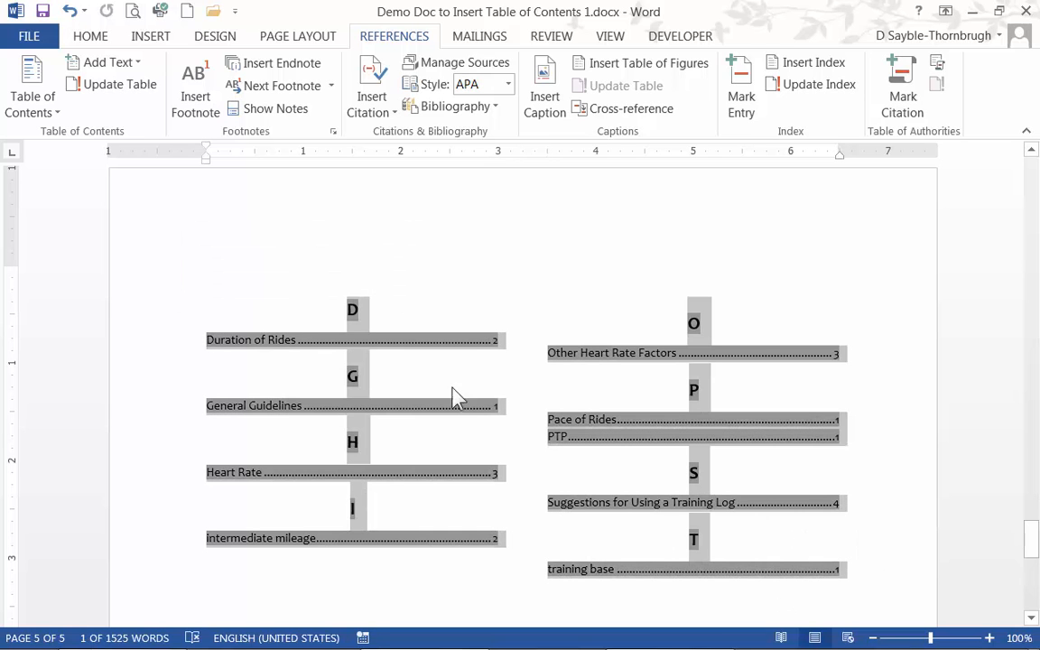
left_click(88, 37)
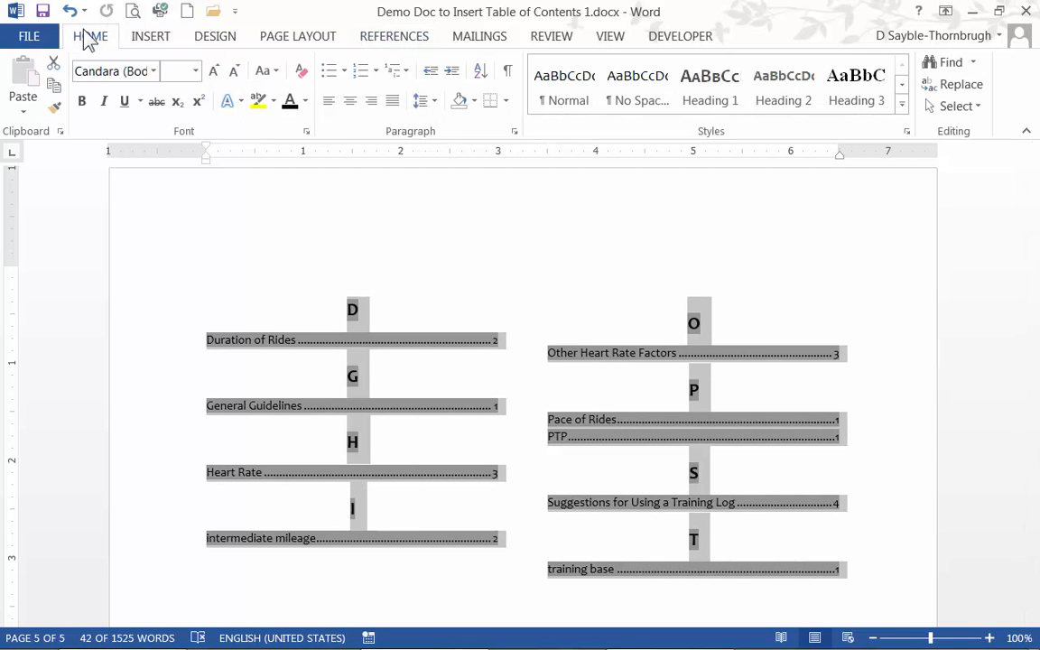
left_click(154, 71)
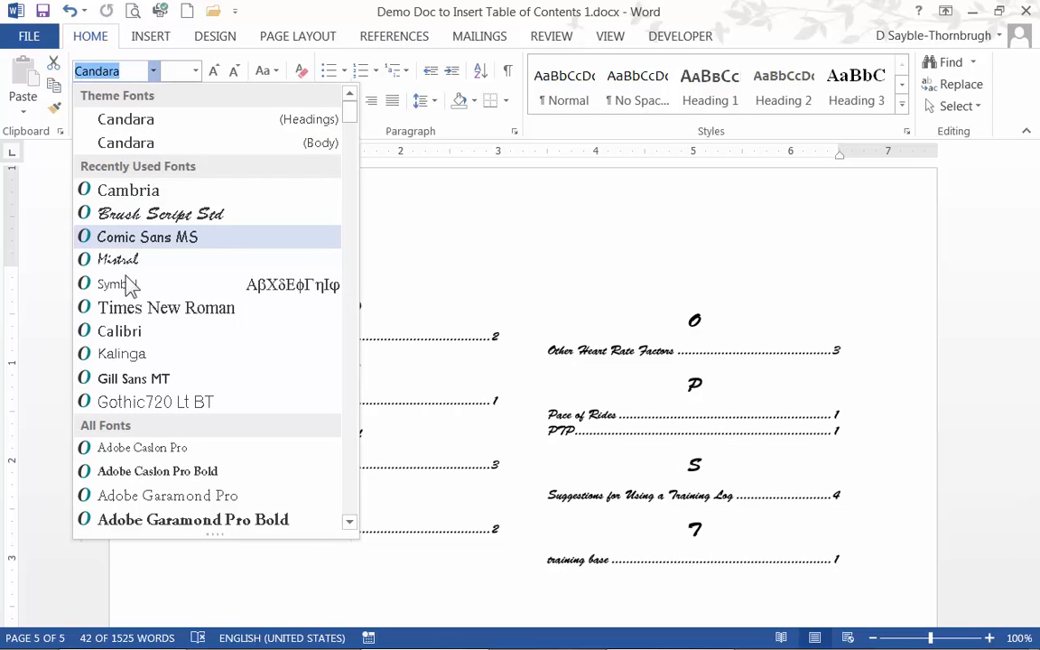
left_click(145, 308)
left_click(499, 254)
scroll(948, 551, "down", 3)
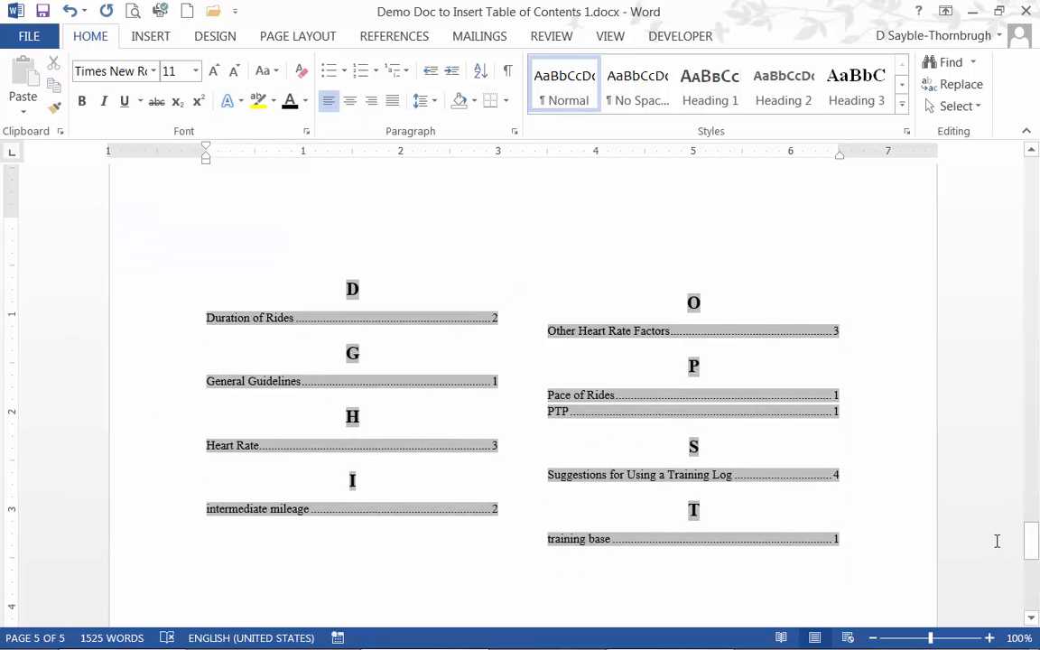
left_click(844, 571)
scroll(874, 541, "up", 2)
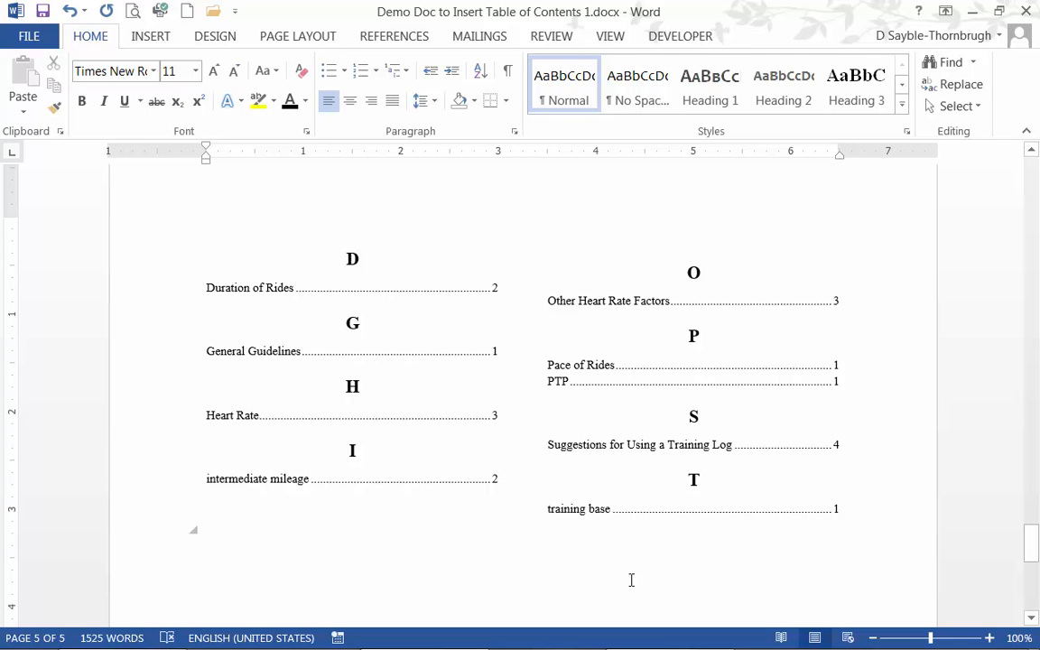
scroll(908, 525, "up", 1)
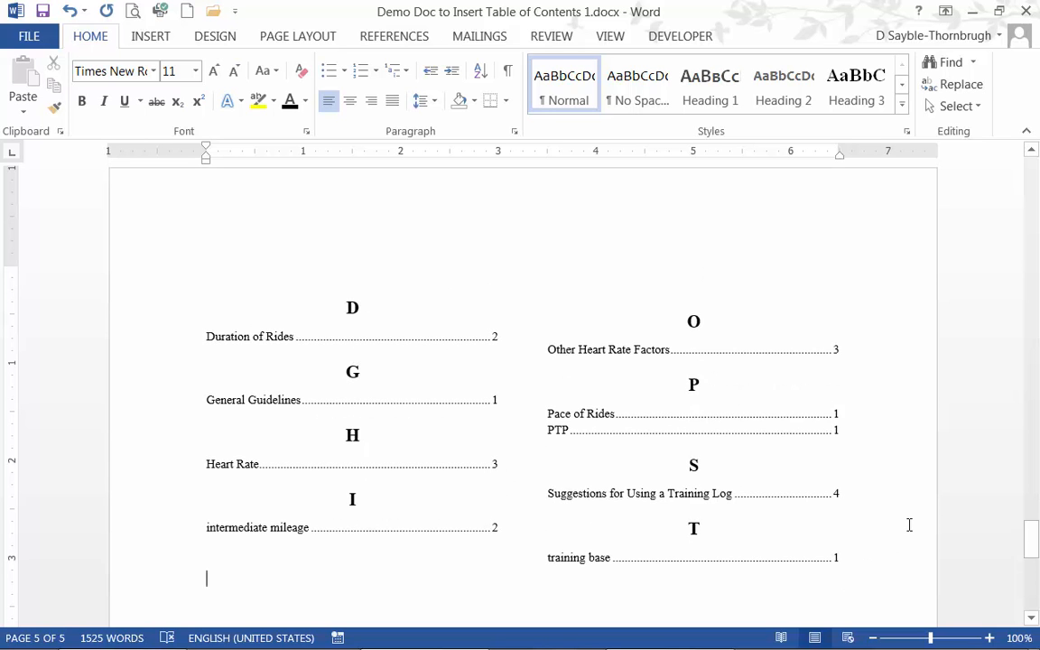